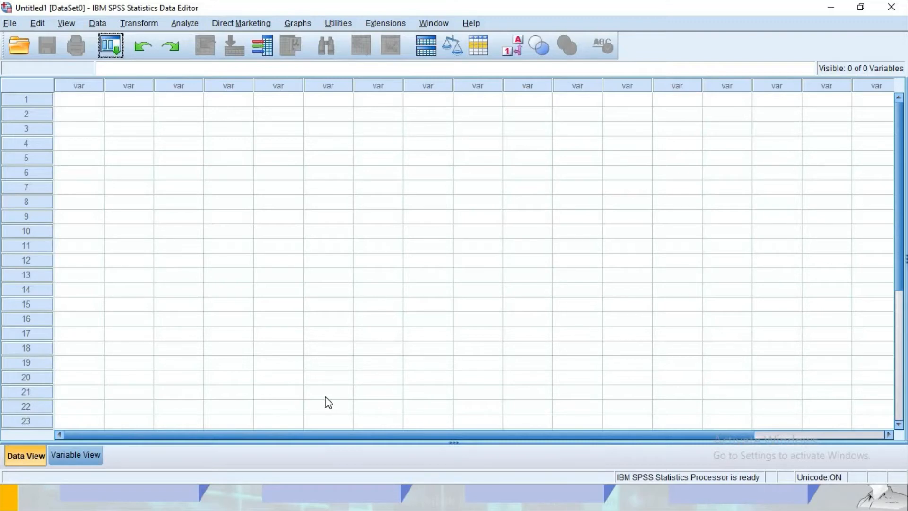
# Switch to Excel, create a blank workbook and maximize its window.
pyautogui.press('super')
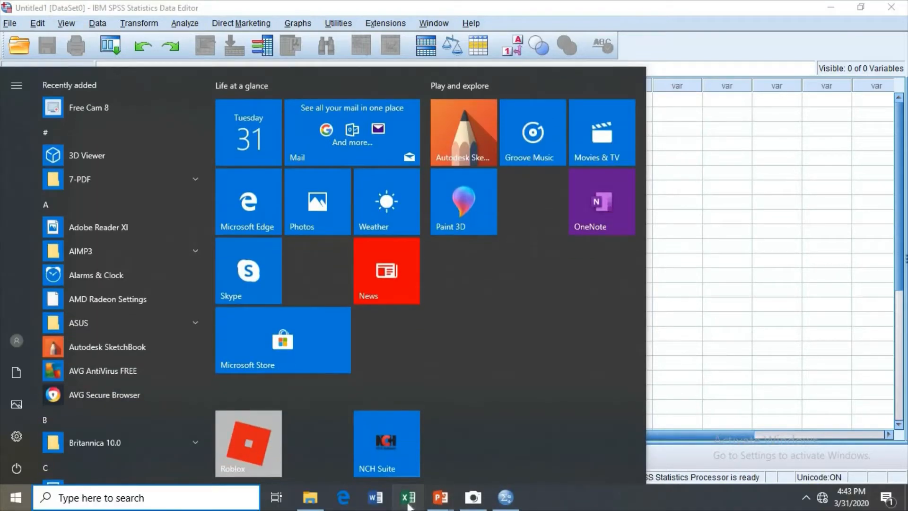
pyautogui.click(408, 497)
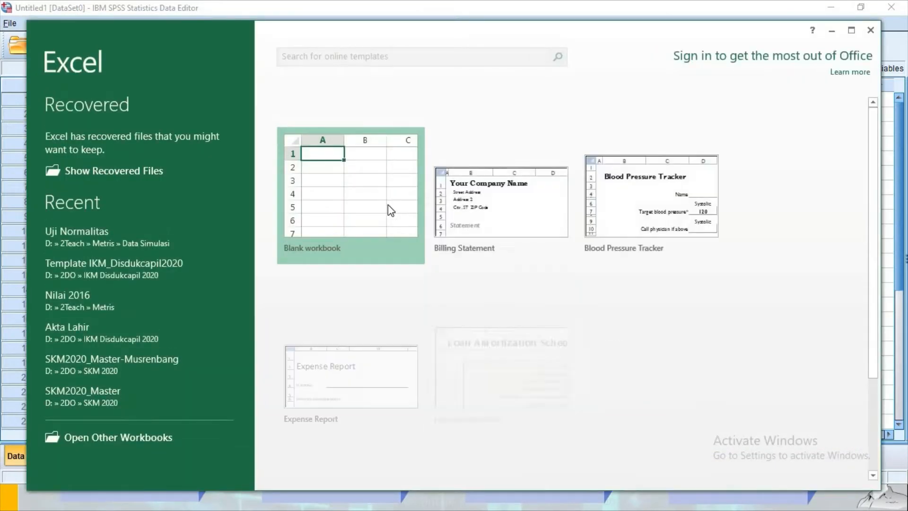
pyautogui.click(386, 201)
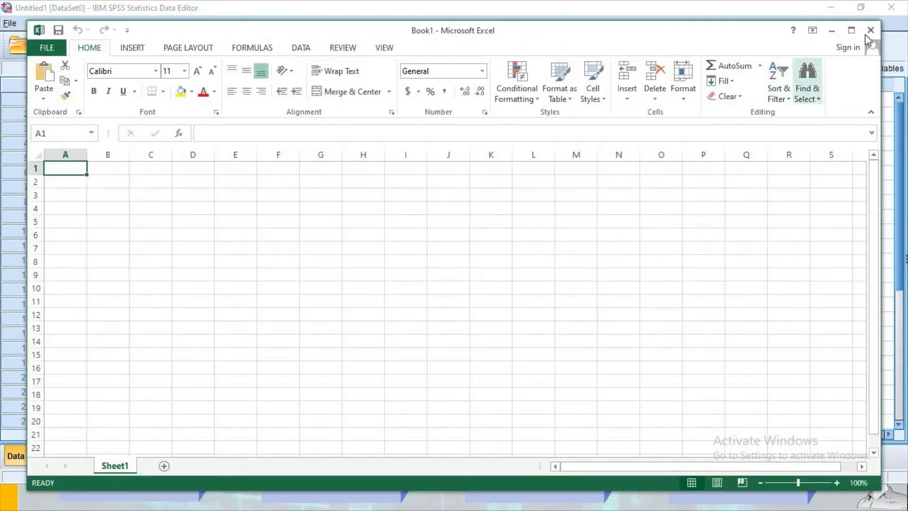
pyautogui.click(857, 32)
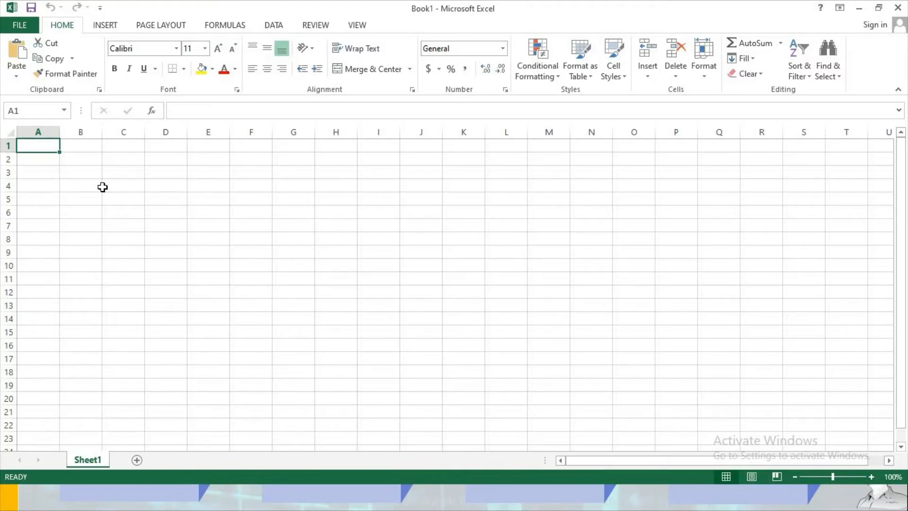
# Enter the title "NILAI UTS DAN UAS MAHASISWA MPS KUANTITATIF" in A1 and "KELAS IVA" in A2.
pyautogui.write('ni')
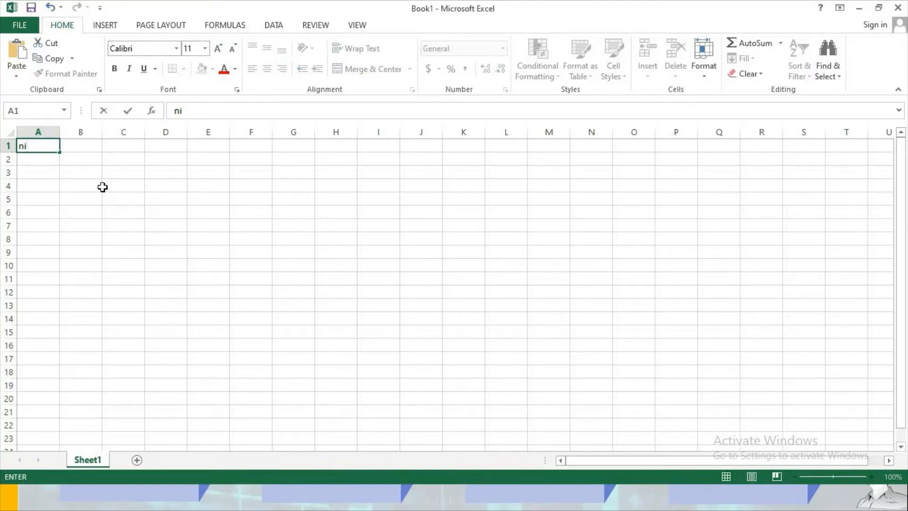
pyautogui.press('BackSpace')
pyautogui.press('BackSpace')
pyautogui.write('NILAI UTS')
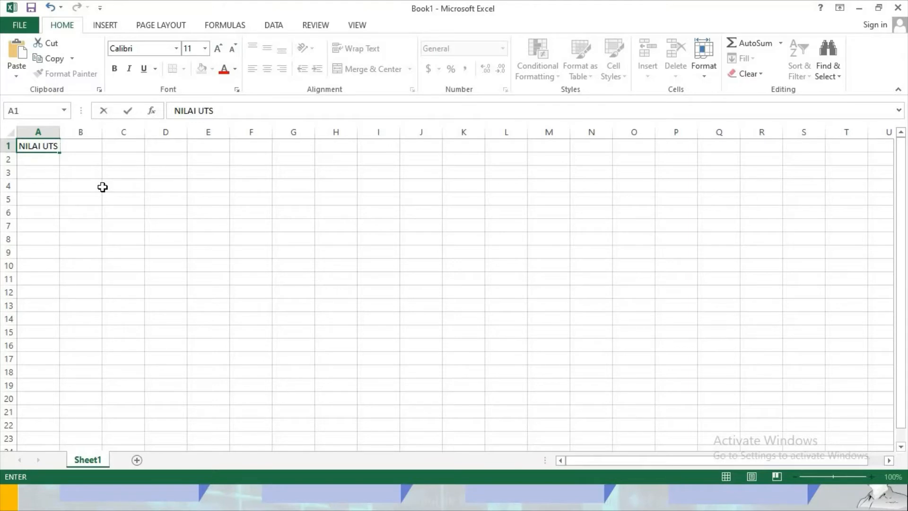
pyautogui.write(' DAN UAS MA')
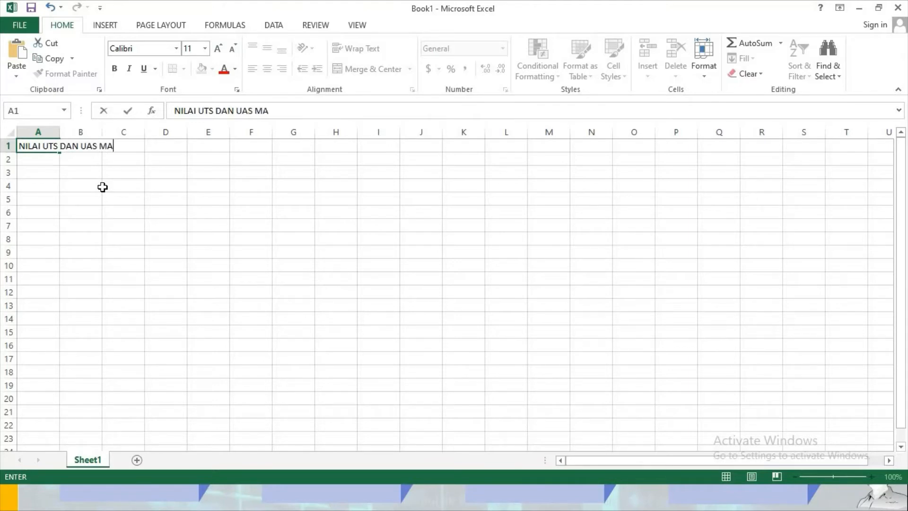
pyautogui.write('HASISWA M')
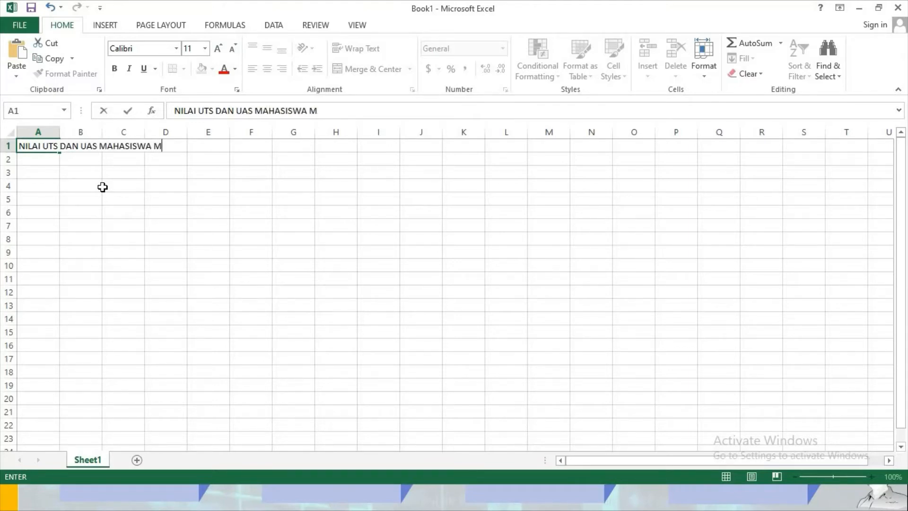
pyautogui.write('PS KUANTITA')
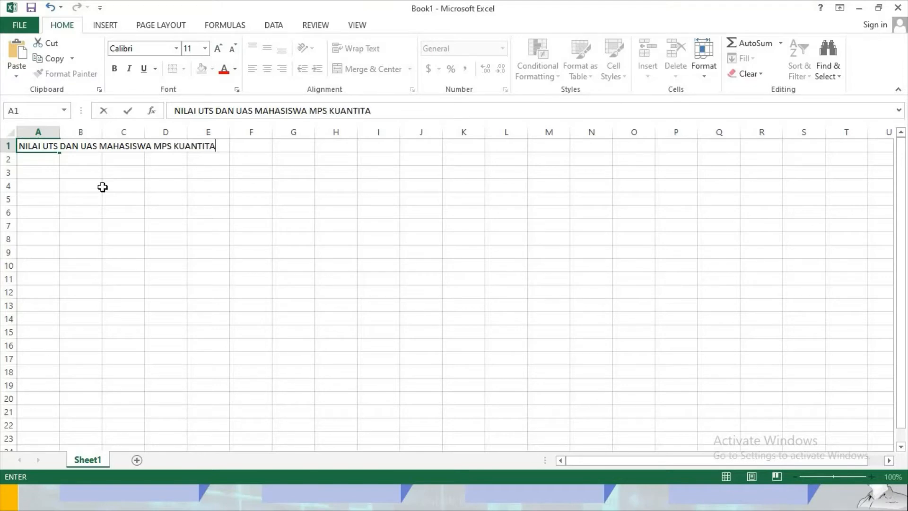
pyautogui.write('TIF')
pyautogui.press('Return')
pyautogui.write('KEL')
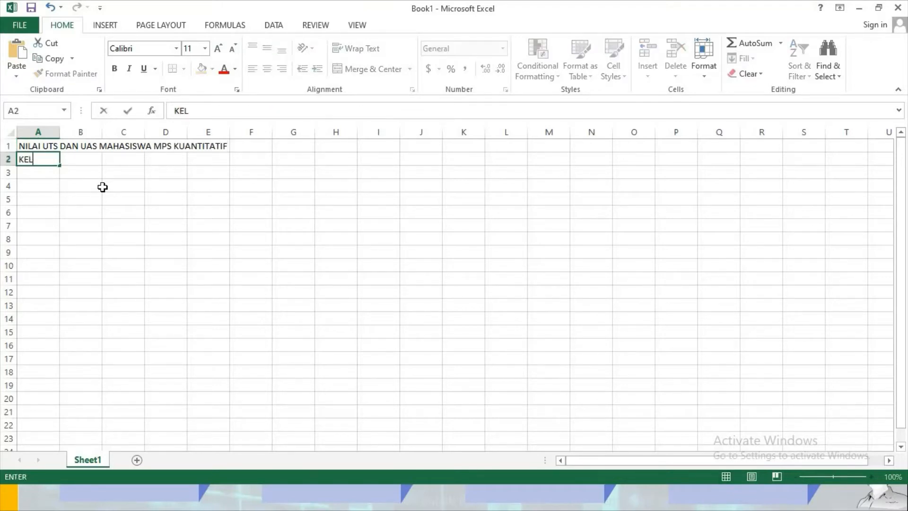
pyautogui.write('AS IVA')
pyautogui.press('Return')
# Enter the headers NO, NIM and NAMA MAHASISWA in A3:C3, fit column C to its text and widen column B.
pyautogui.write('4')
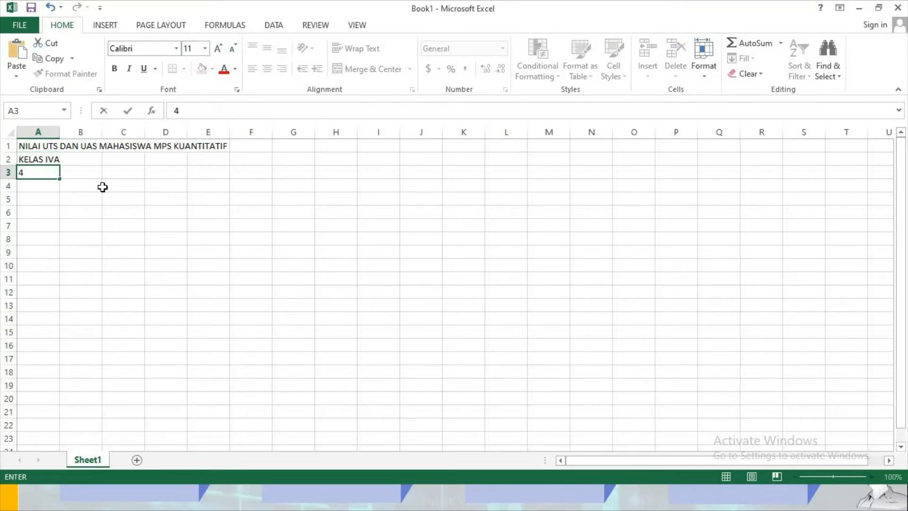
pyautogui.write('NO')
pyautogui.press('Tab')
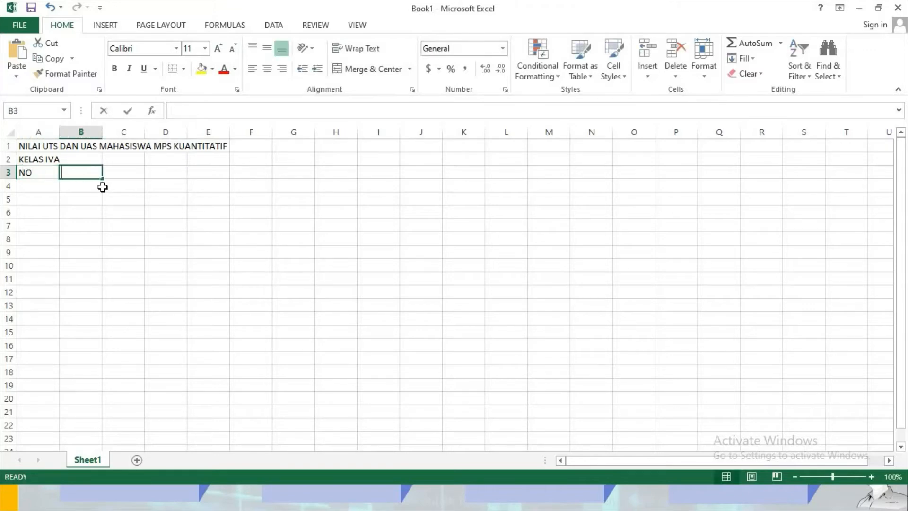
pyautogui.write('NIM')
pyautogui.press('Tab')
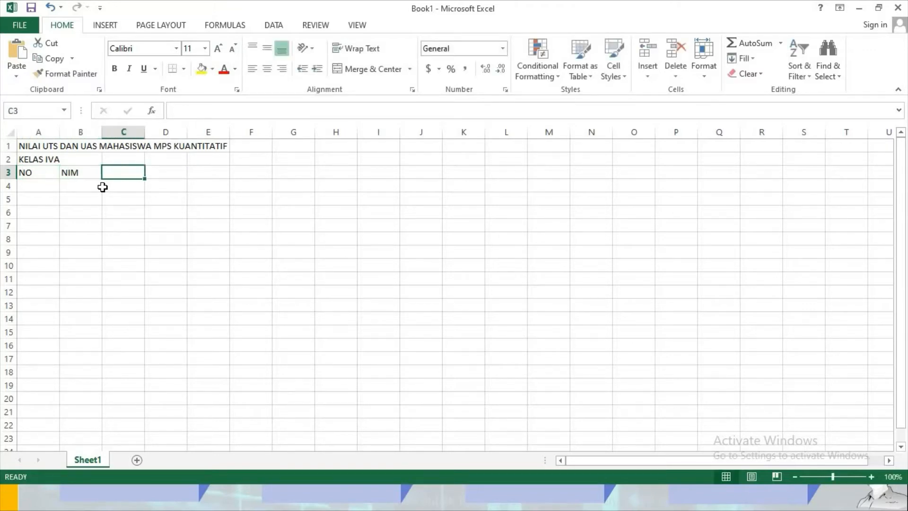
pyautogui.write('NAMA')
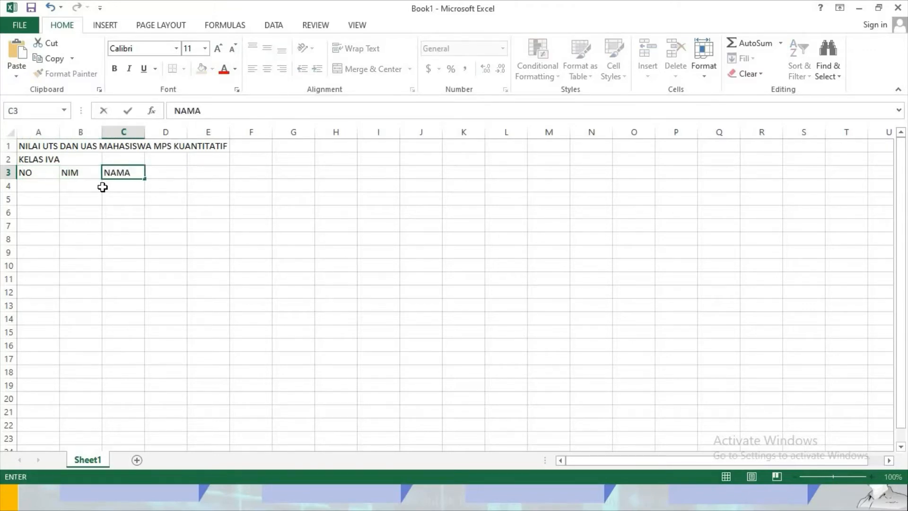
pyautogui.write(' MAHASISWA')
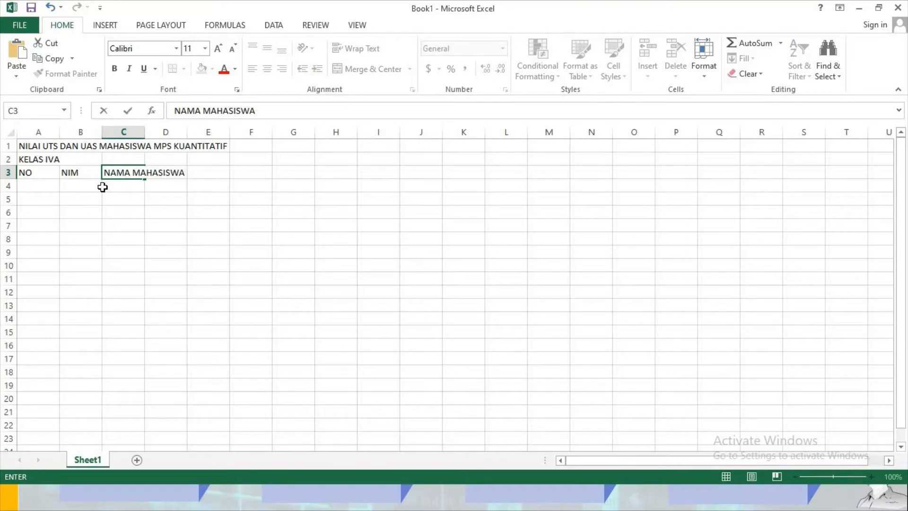
pyautogui.press('Tab')
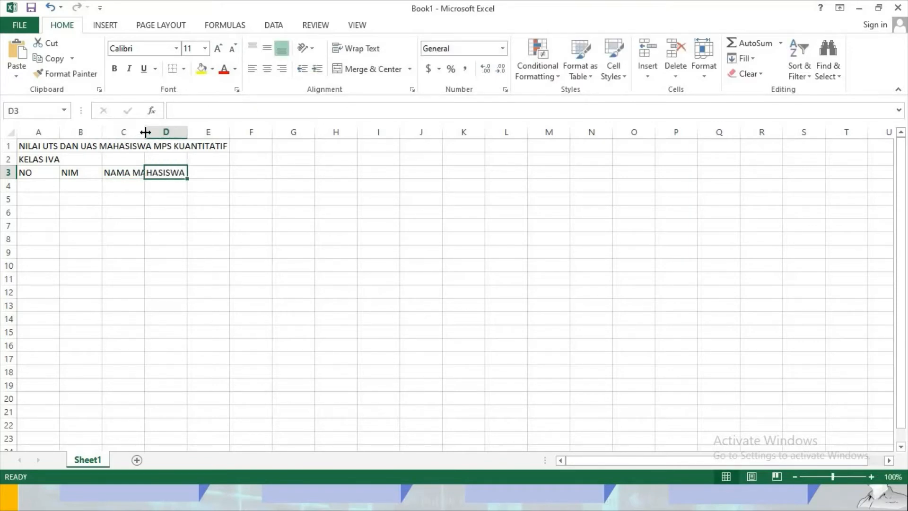
pyautogui.doubleClick(143, 130)
pyautogui.moveTo(102, 131); pyautogui.dragTo(126, 130)
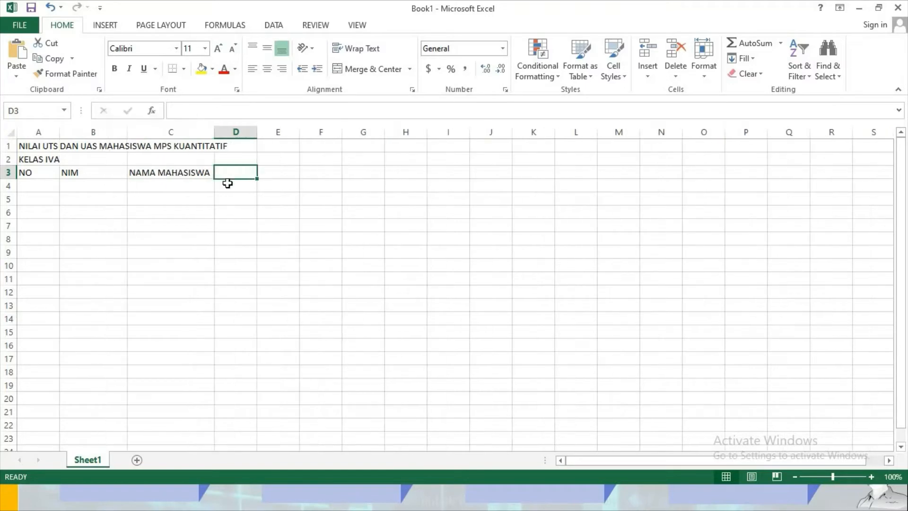
# Enter the headers UTS in D3 and UAS in E3.
pyautogui.write('UTS')
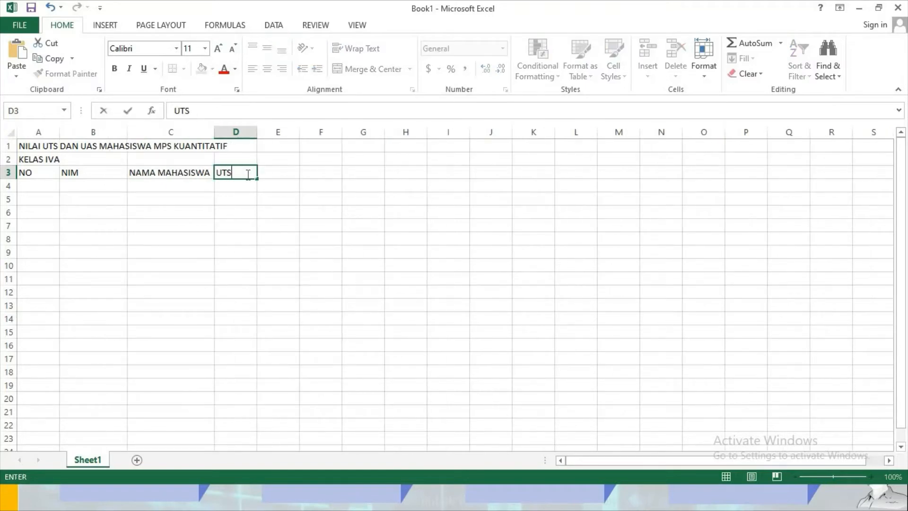
pyautogui.press('Tab')
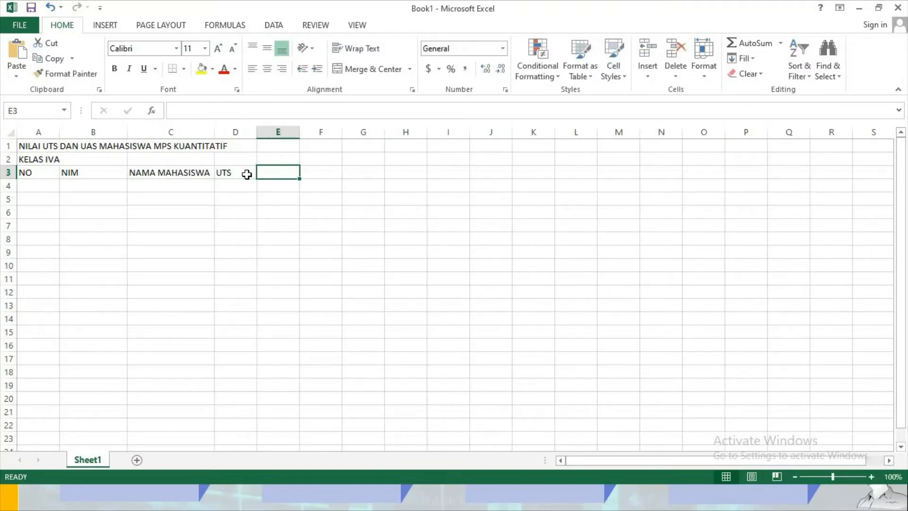
pyautogui.write('UAS')
pyautogui.click(135, 226)
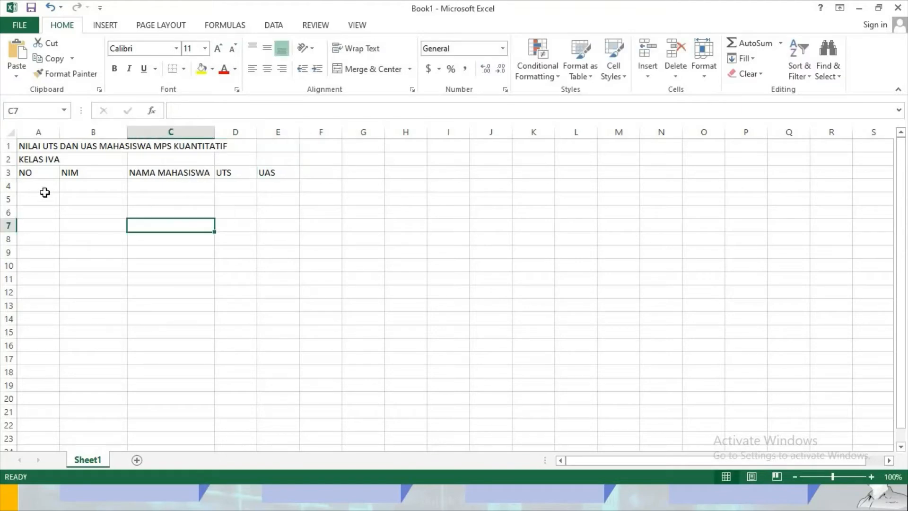
# Start the numbering under NO with 1 in A4 and 2 in A5.
pyautogui.click(46, 185)
pyautogui.write('1')
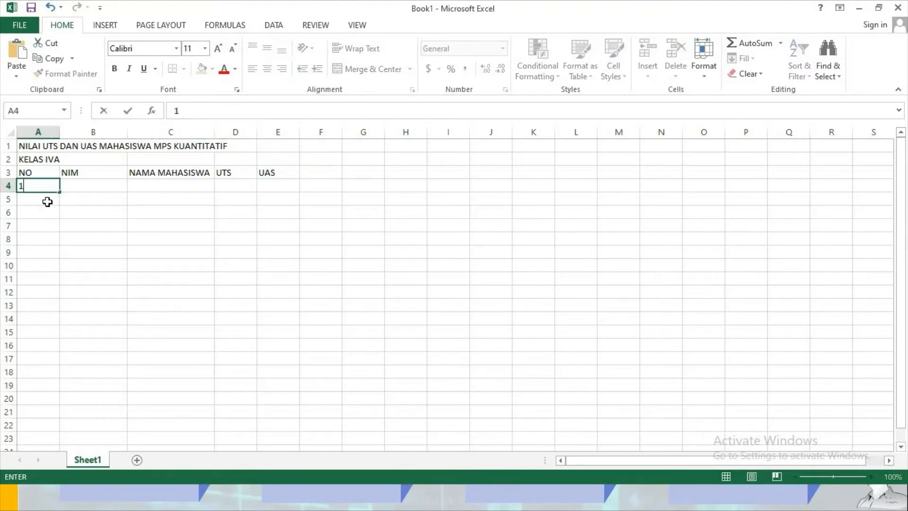
pyautogui.click(49, 199)
pyautogui.write('2')
pyautogui.click(52, 189)
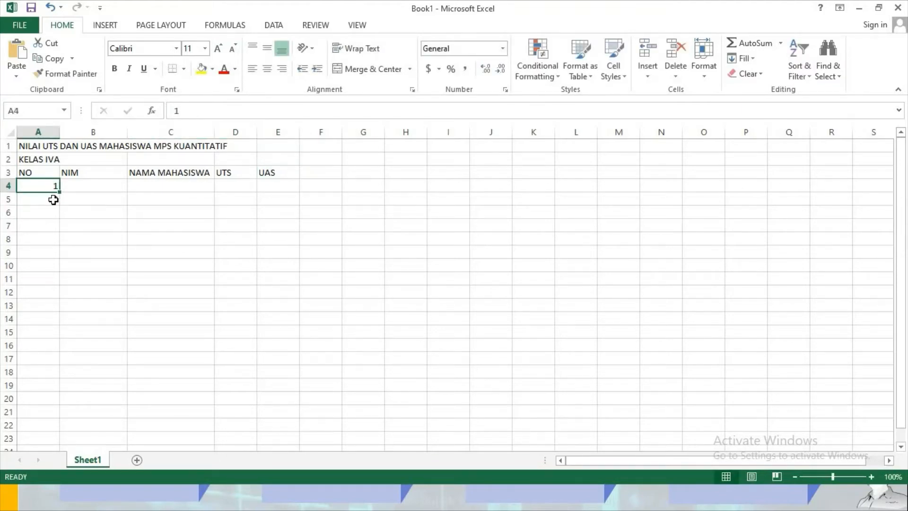
pyautogui.click(53, 200)
# Centre the numbers in A4:A5 and extend the number series down column A to 63.
pyautogui.moveTo(54, 188); pyautogui.dragTo(53, 201)
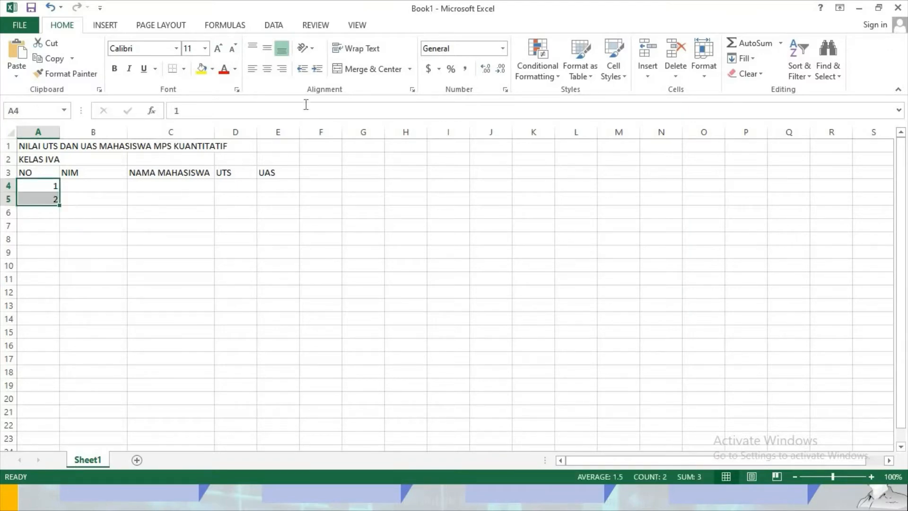
pyautogui.click(267, 68)
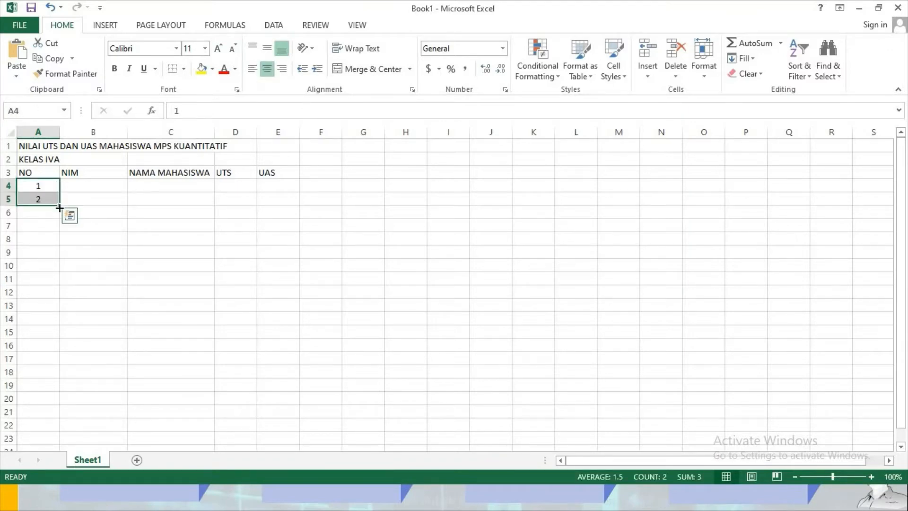
pyautogui.moveTo(59, 206); pyautogui.dragTo(41, 319)
pyautogui.scroll(15, 232, 265)
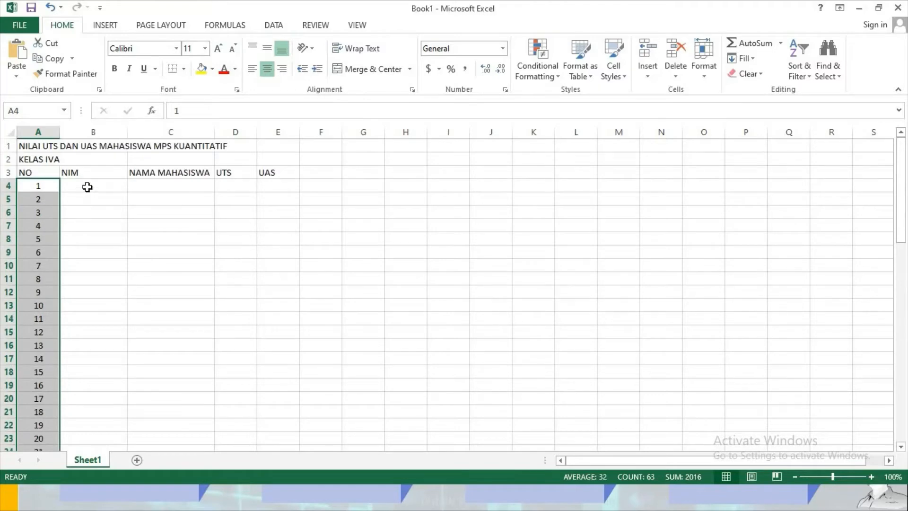
pyautogui.click(87, 187)
pyautogui.hotkey('ctrl', 'v')
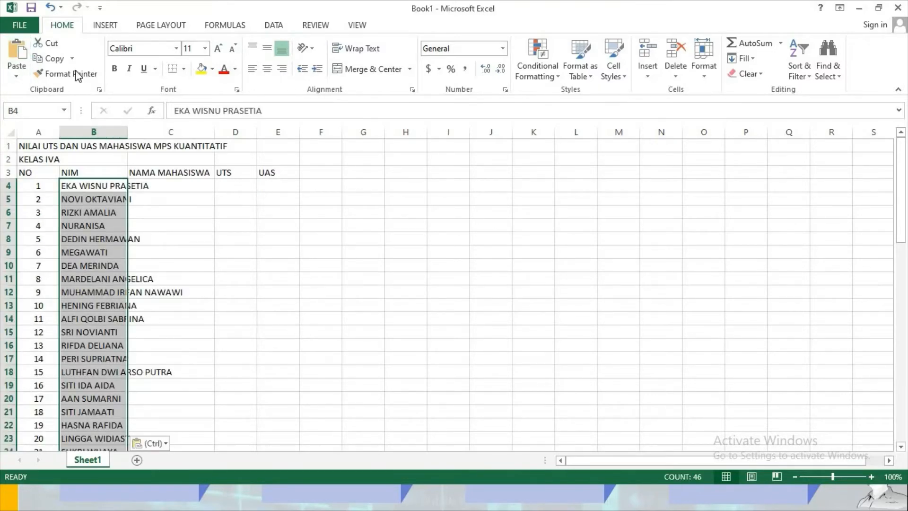
pyautogui.click(50, 7)
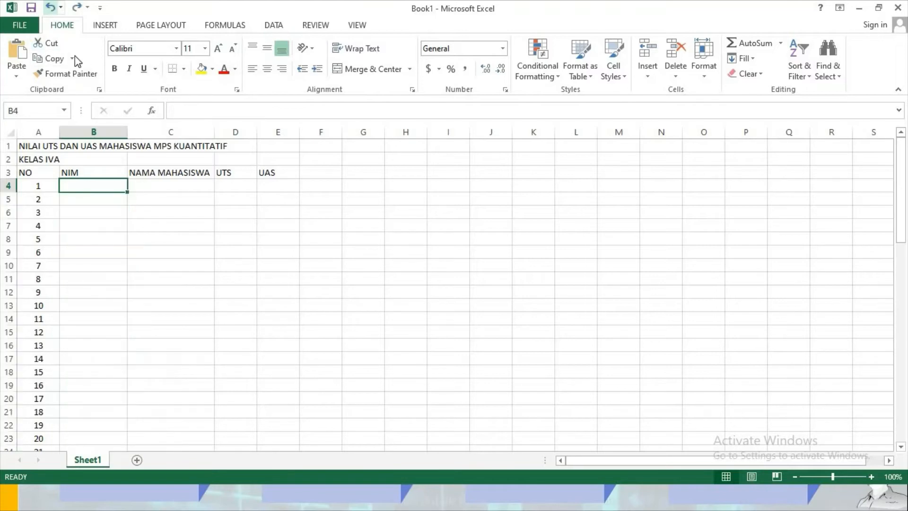
# Open the recent workbook Uji Normalitas.
pyautogui.click(29, 27)
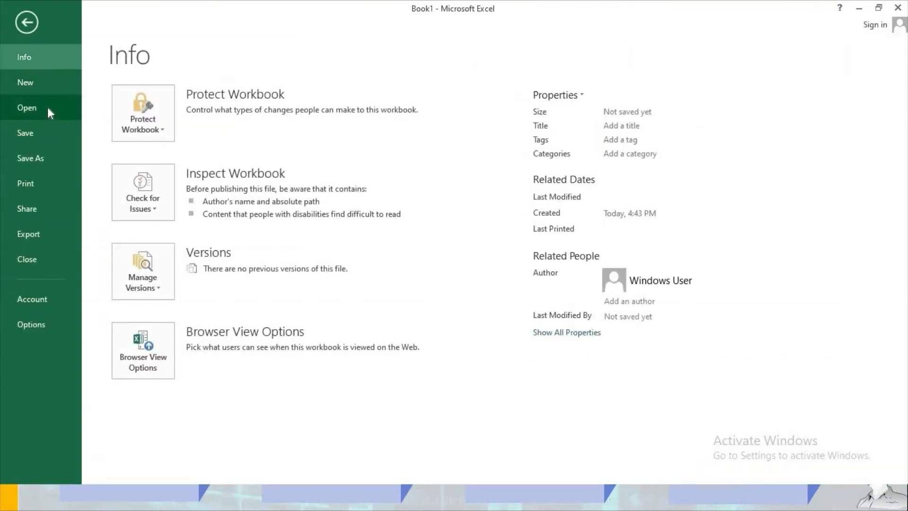
pyautogui.click(47, 107)
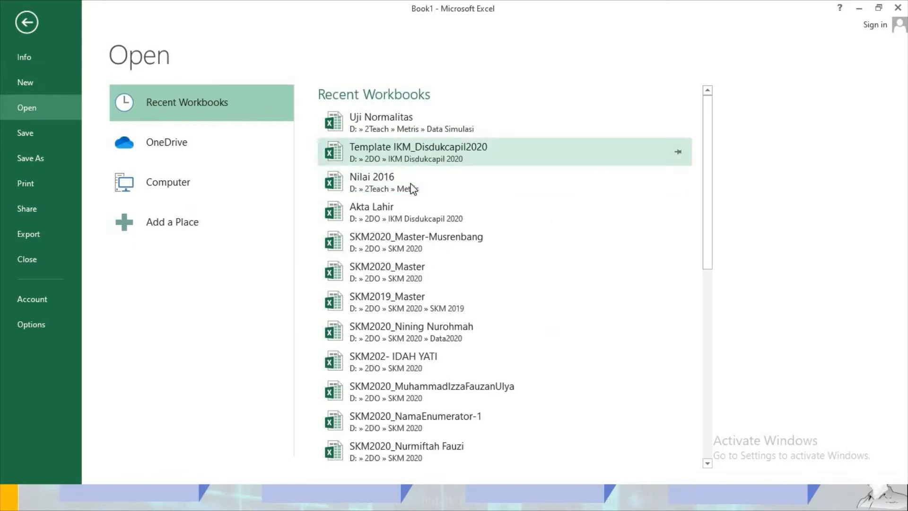
pyautogui.click(419, 118)
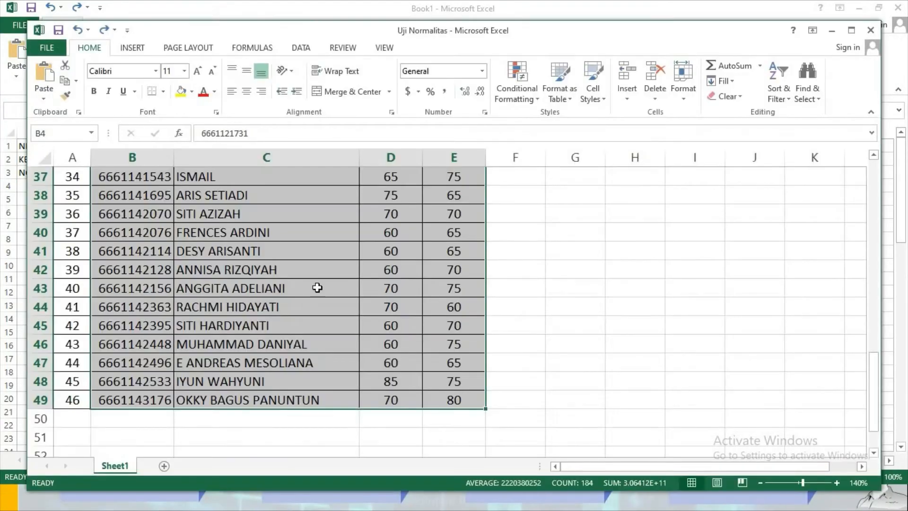
# Copy the student numbers, names and UTS and UAS scores in B4:E49 of Uji Normalitas.
pyautogui.click(457, 399)
pyautogui.scroll(12, 436, 349)
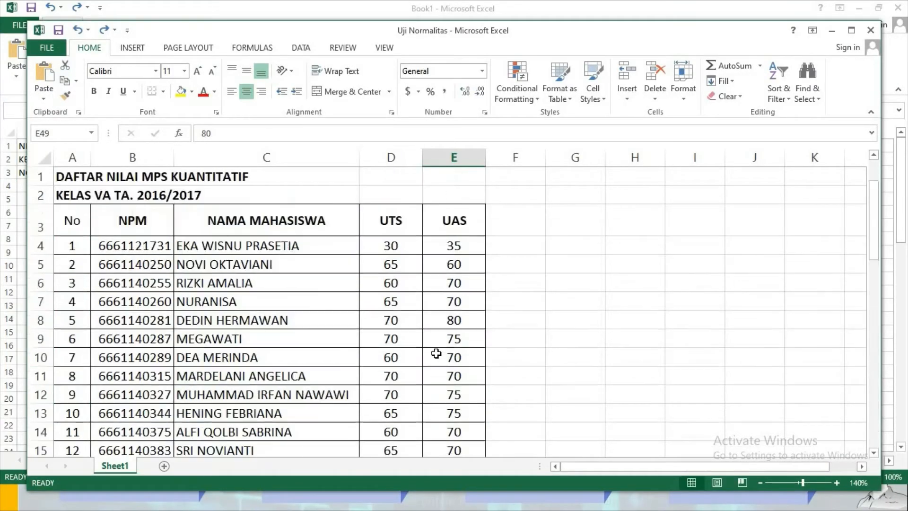
pyautogui.keyDown('shift'); pyautogui.click(136, 246); pyautogui.keyUp('shift')
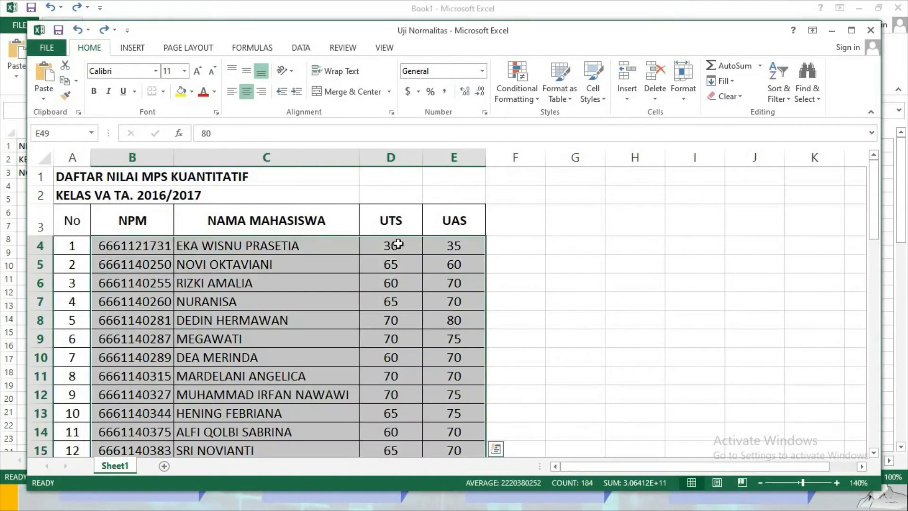
pyautogui.hotkey('ctrl', 'c')
# Close Uji Normalitas while keeping the clipboard data, and paste the copied records at B4 in Book1.
pyautogui.click(872, 30)
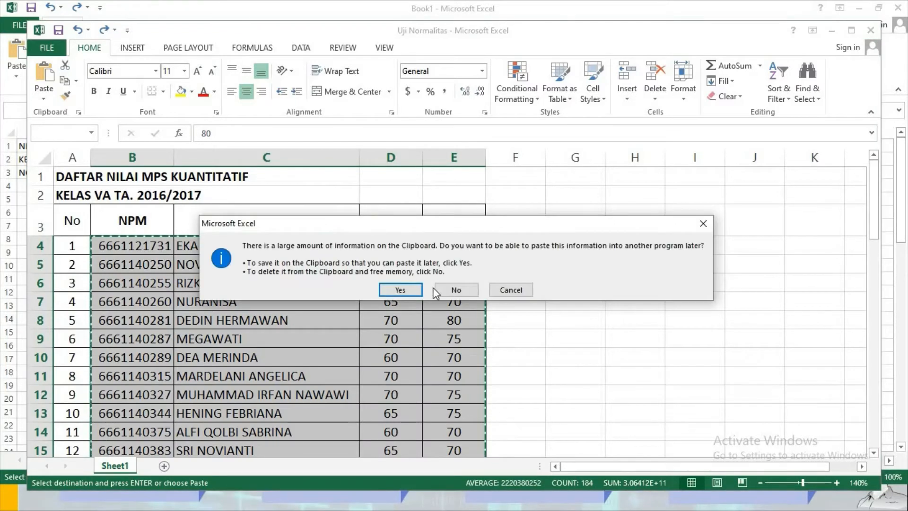
pyautogui.click(407, 290)
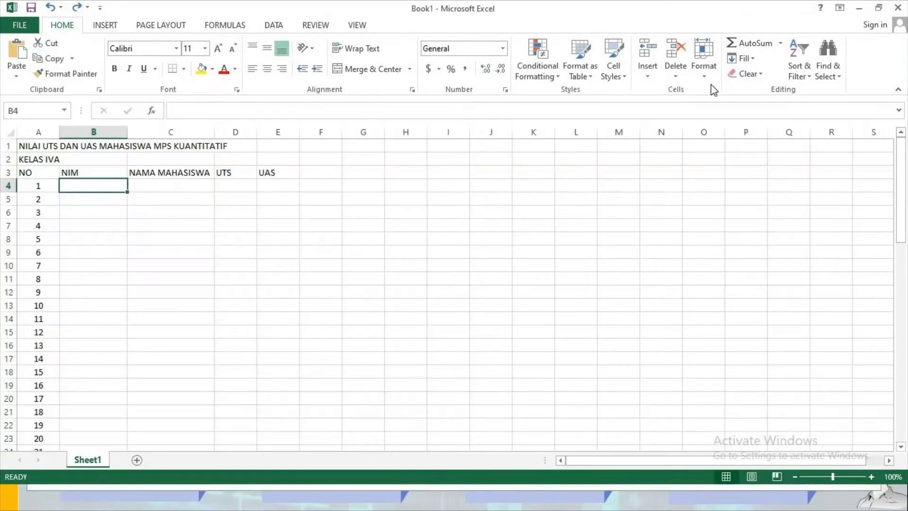
pyautogui.click(19, 52)
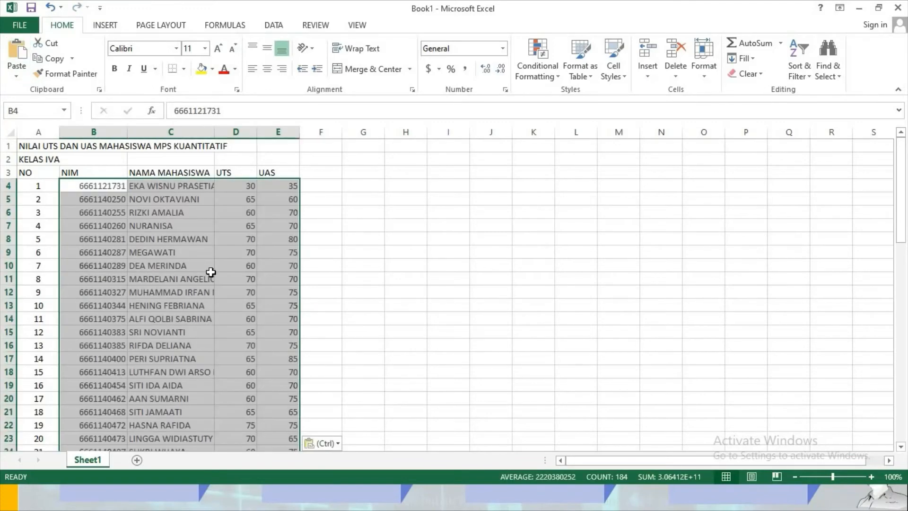
# Adjust the widths of columns B and C so the student numbers and full names fit.
pyautogui.doubleClick(128, 135)
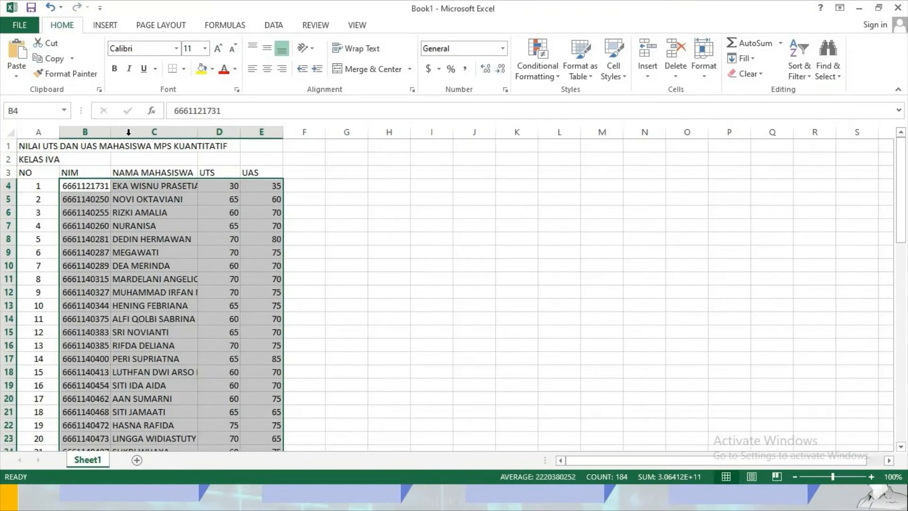
pyautogui.moveTo(111, 135); pyautogui.dragTo(118, 136)
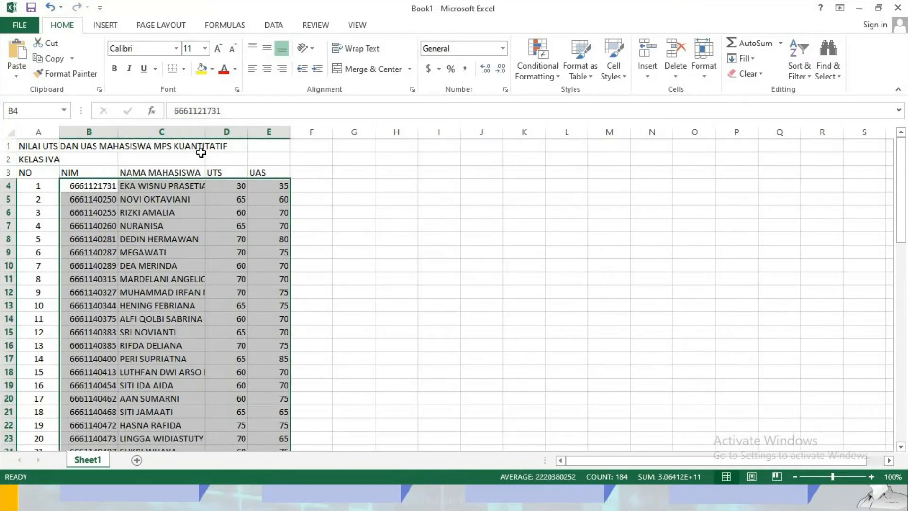
pyautogui.moveTo(205, 137); pyautogui.dragTo(316, 132)
# Centre the contents of columns D and E and make the header row 3 bold.
pyautogui.doubleClick(227, 137)
pyautogui.click(268, 69)
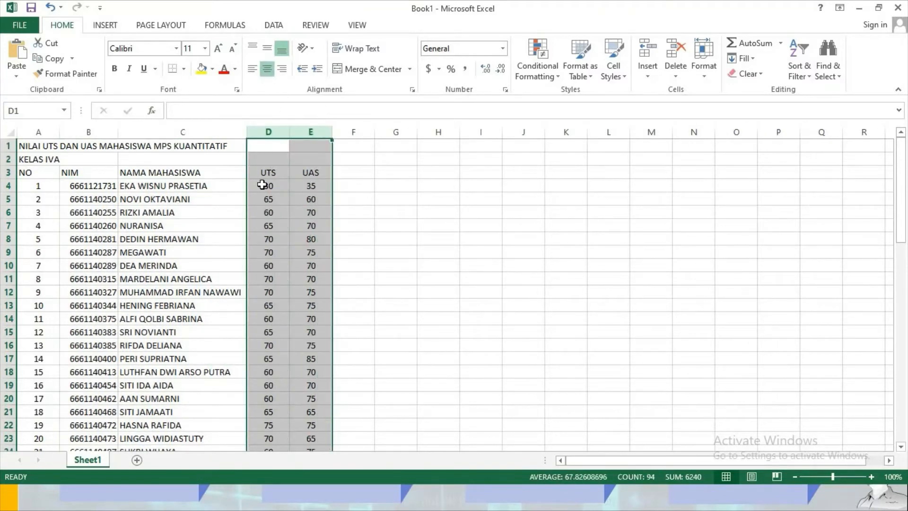
pyautogui.click(8, 172)
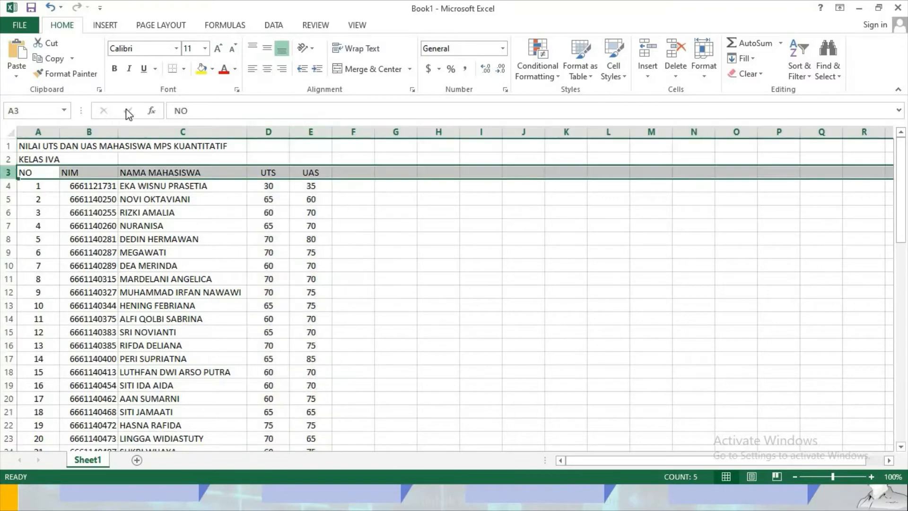
pyautogui.click(114, 68)
# Apply all borders to the table range A3:E49.
pyautogui.click(26, 172)
pyautogui.scroll(-15, 362, 261)
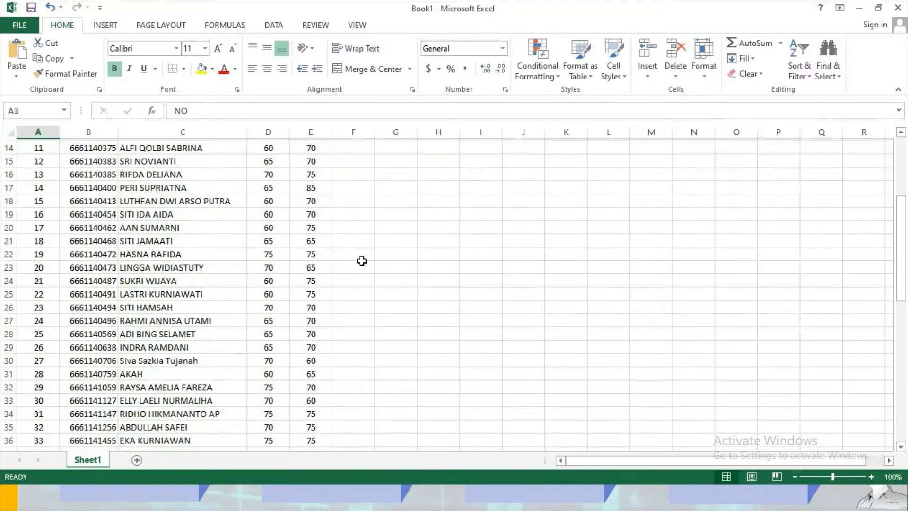
pyautogui.moveTo(310, 175); pyautogui.dragTo(311, 186)
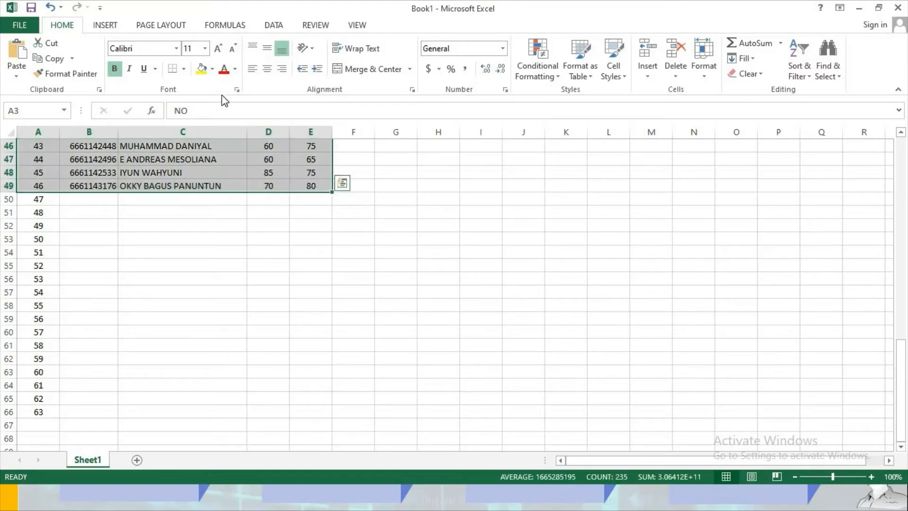
pyautogui.click(183, 69)
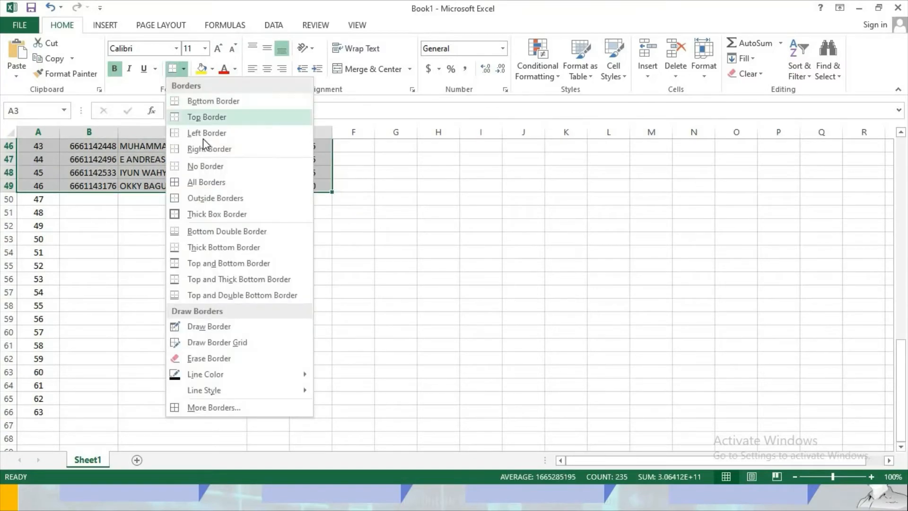
pyautogui.click(211, 182)
pyautogui.scroll(15, 232, 314)
pyautogui.scroll(-1, 232, 314)
pyautogui.scroll(-13, 233, 314)
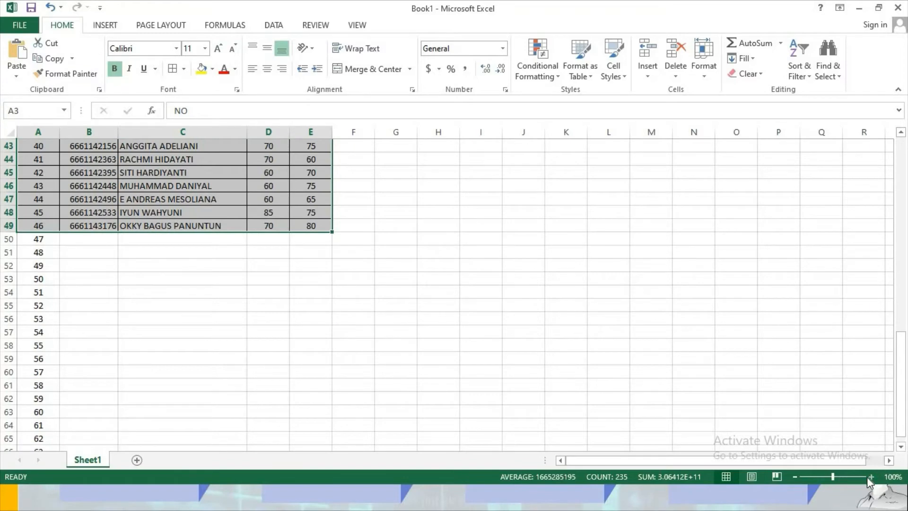
# Delete the surplus numbered rows 50 to 66 below the last student record.
pyautogui.click(870, 476)
pyautogui.click(871, 477)
pyautogui.click(871, 476)
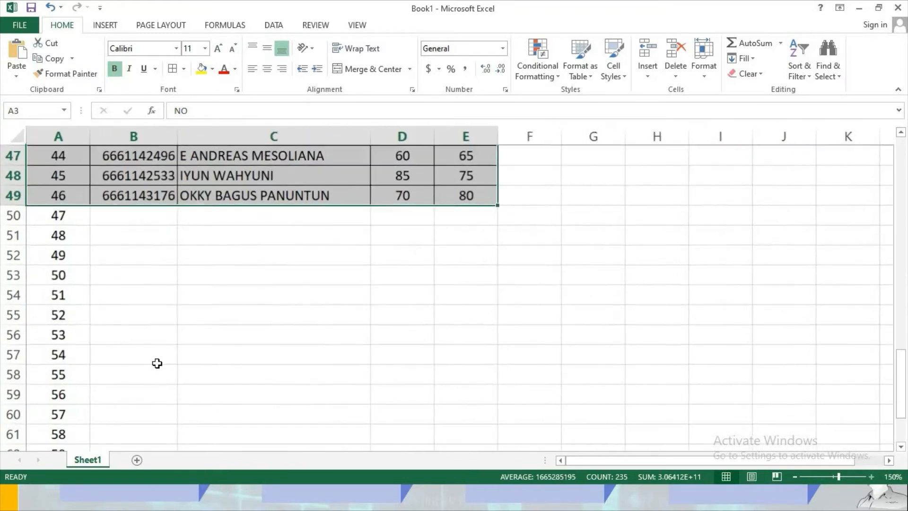
pyautogui.click(13, 214)
pyautogui.scroll(-4, 19, 256)
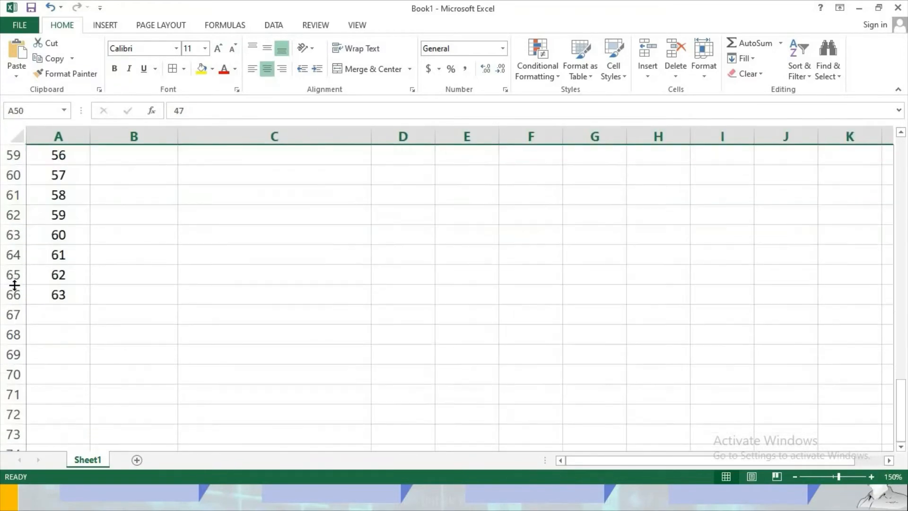
pyautogui.keyDown('shift'); pyautogui.click(10, 294); pyautogui.keyUp('shift')
pyautogui.rightClick(10, 294)
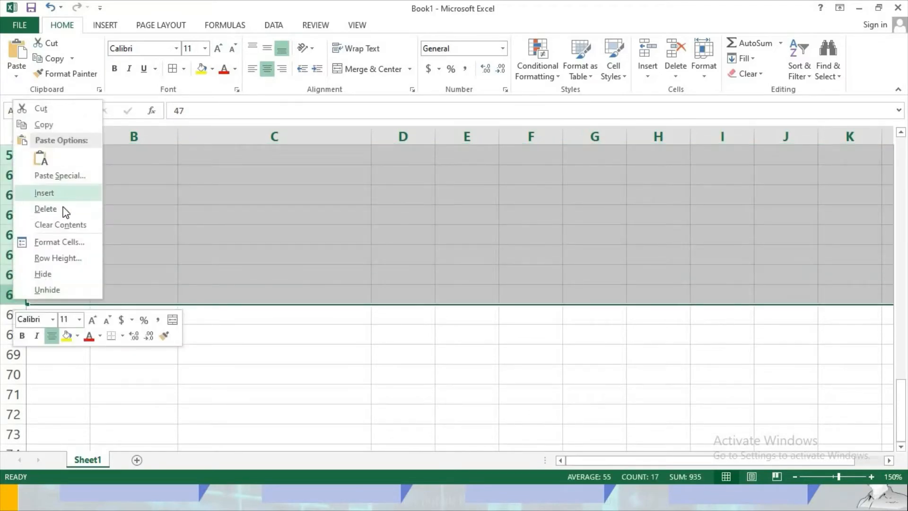
pyautogui.click(52, 208)
pyautogui.scroll(8, 307, 227)
pyautogui.scroll(11, 310, 227)
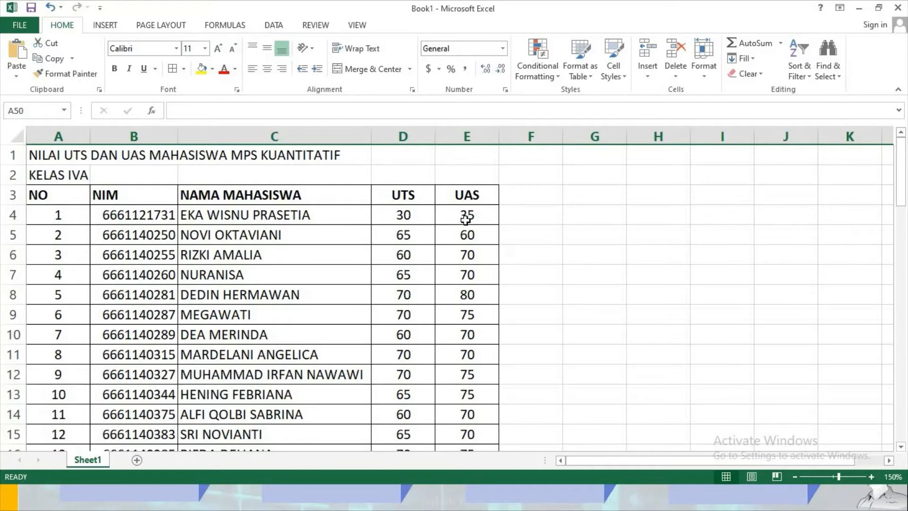
# Copy the UTS and UAS scores in D4:E49.
pyautogui.click(404, 216)
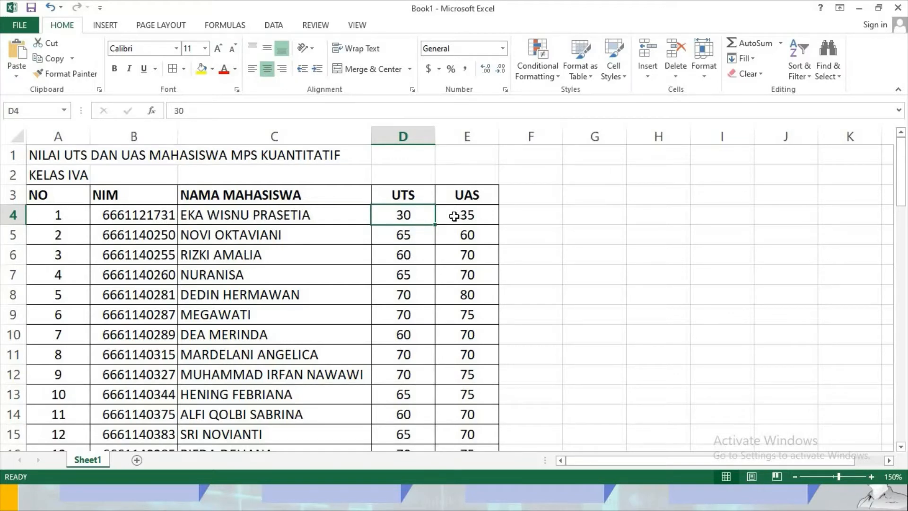
pyautogui.keyDown('shift'); pyautogui.click(481, 217); pyautogui.keyUp('shift')
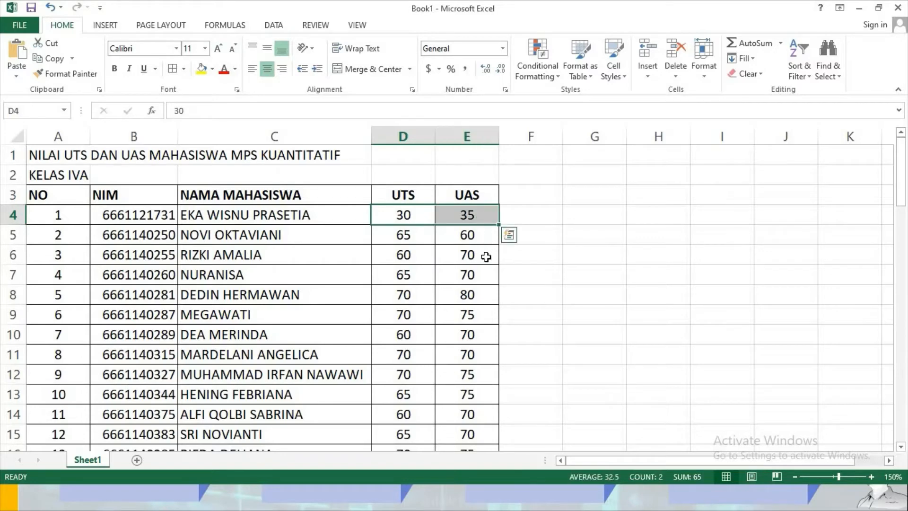
pyautogui.scroll(-12, 486, 255)
pyautogui.scroll(-3, 487, 257)
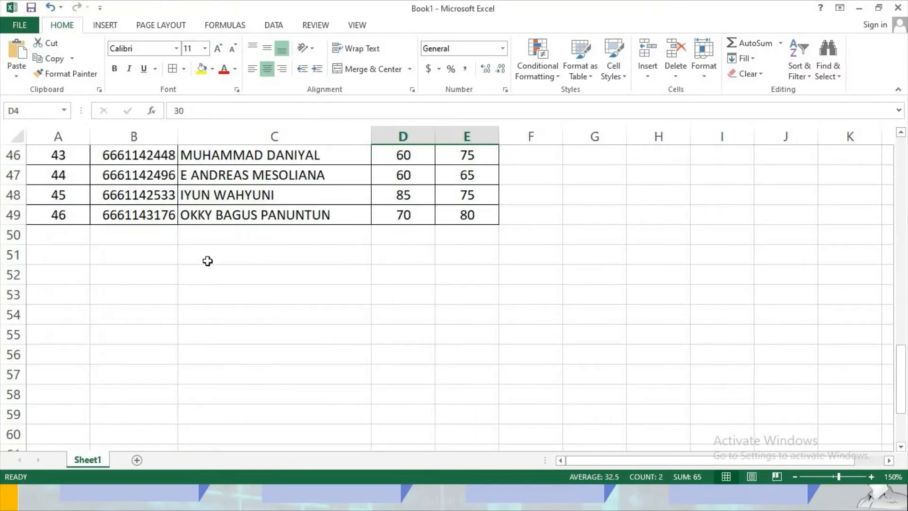
pyautogui.keyDown('shift'); pyautogui.click(470, 215); pyautogui.keyUp('shift')
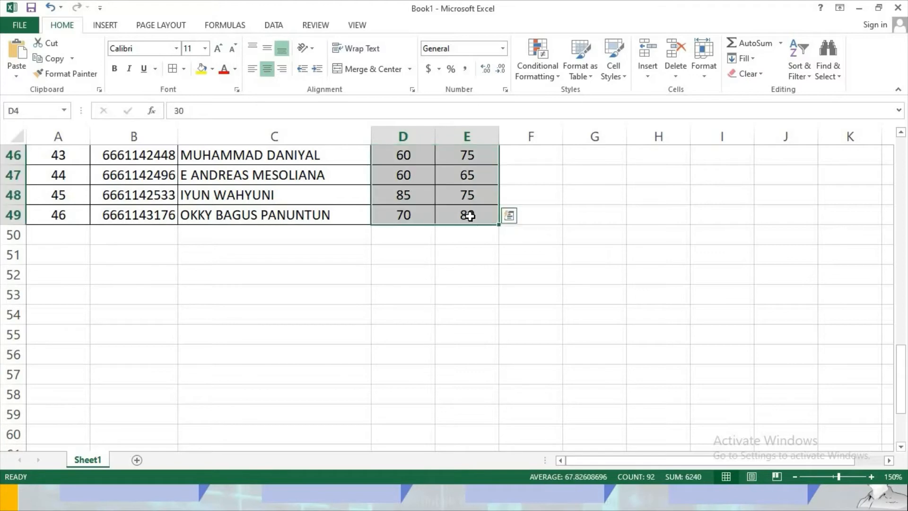
pyautogui.click(52, 59)
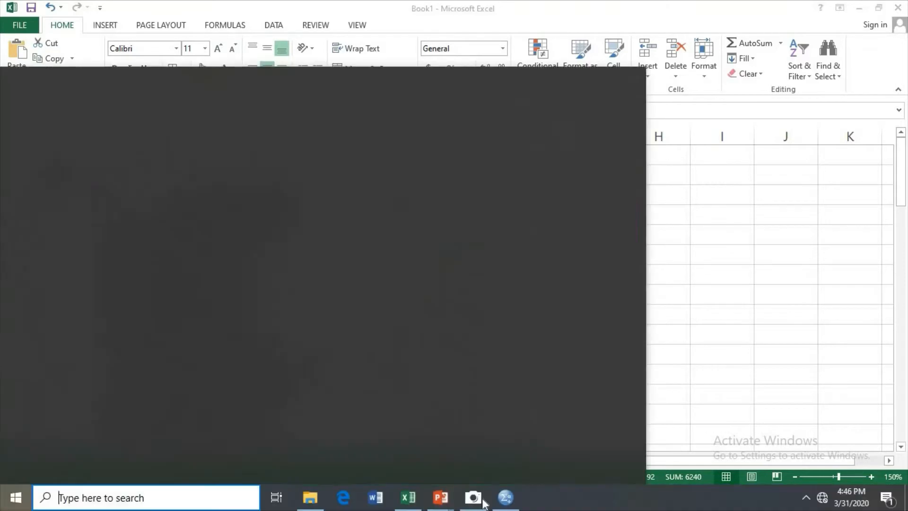
# Switch to the SPSS Data Editor and paste the copied scores starting at the first cell of row 1.
pyautogui.press('super')
pyautogui.click(517, 507)
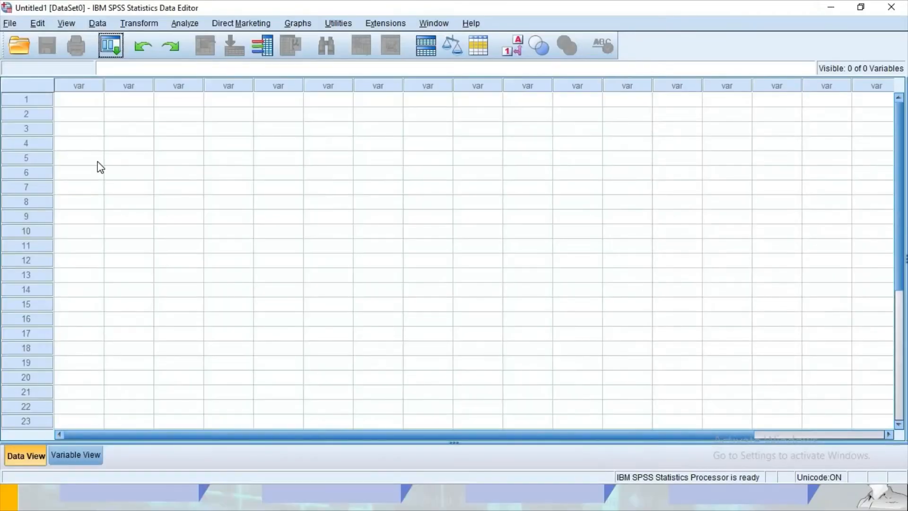
pyautogui.click(79, 101)
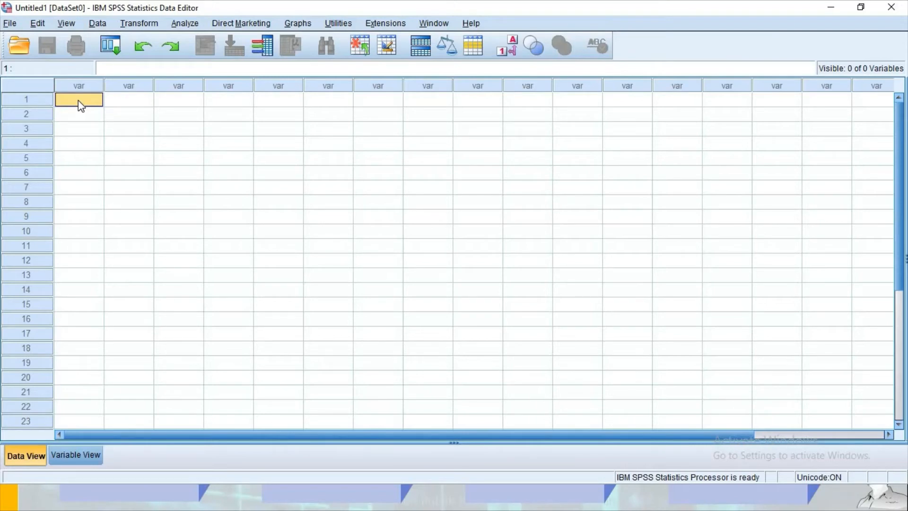
pyautogui.click(34, 23)
pyautogui.click(34, 24)
pyautogui.click(34, 24)
pyautogui.click(70, 106)
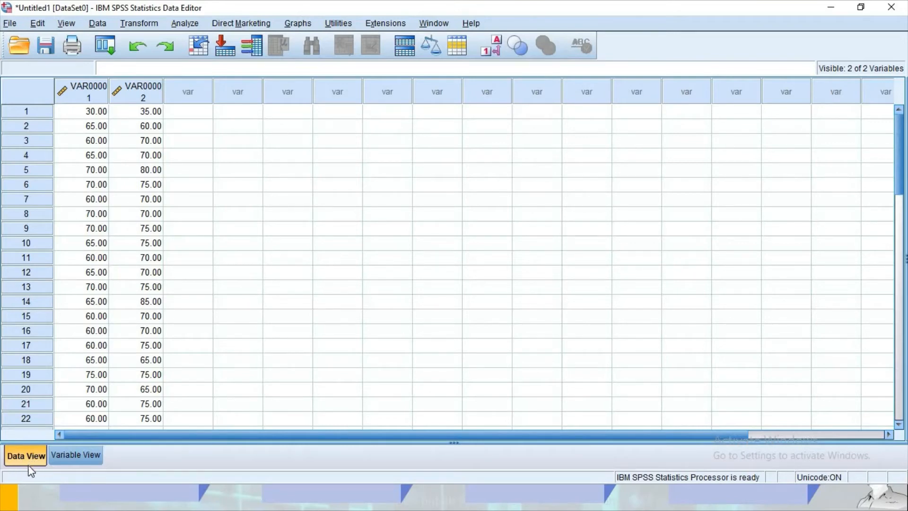
# Rename the two variables as UTS and UAS in the variable definitions.
pyautogui.click(84, 457)
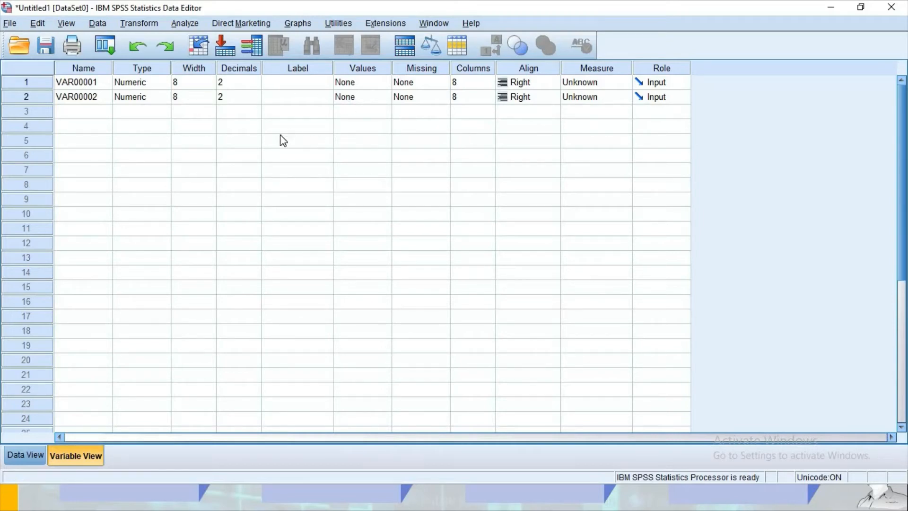
pyautogui.click(101, 82)
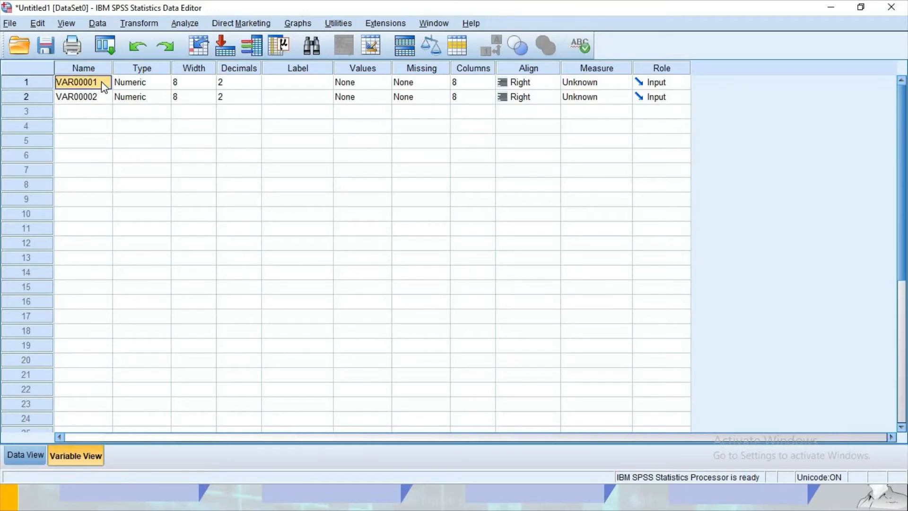
pyautogui.write('ut')
pyautogui.press('BackSpace')
pyautogui.press('BackSpace')
pyautogui.write('UTS')
pyautogui.click(99, 99)
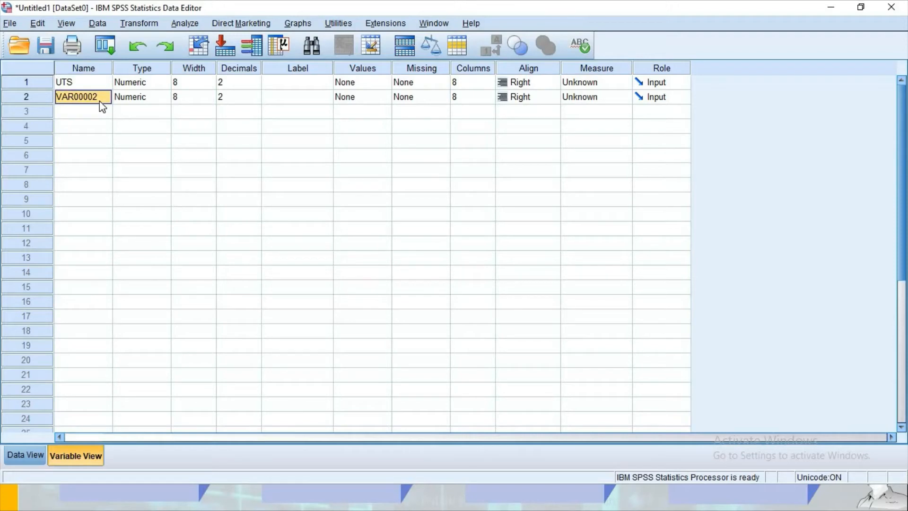
pyautogui.write('UAS')
# Review the variable type options for UTS.
pyautogui.click(146, 84)
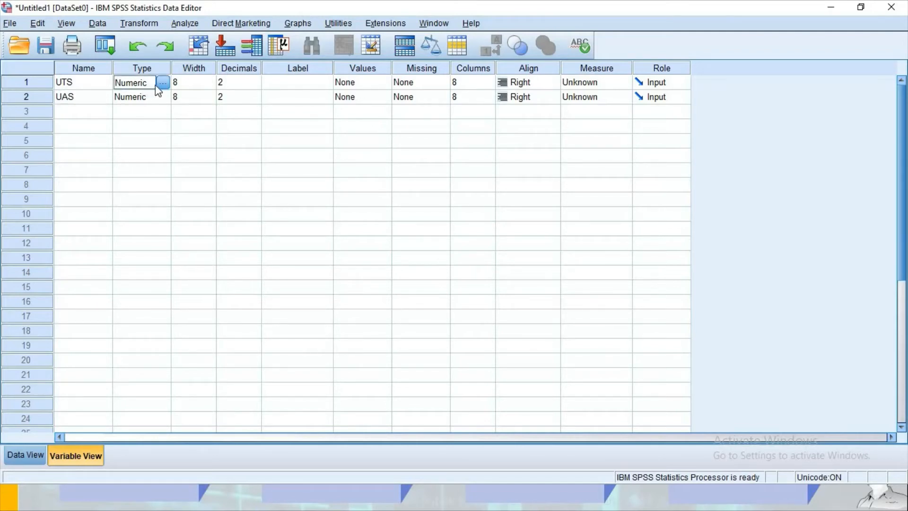
pyautogui.click(165, 85)
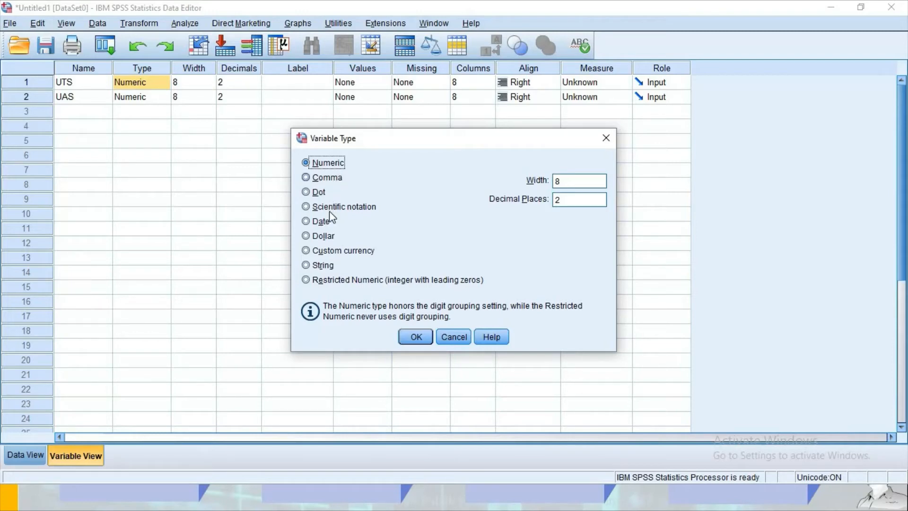
pyautogui.click(454, 338)
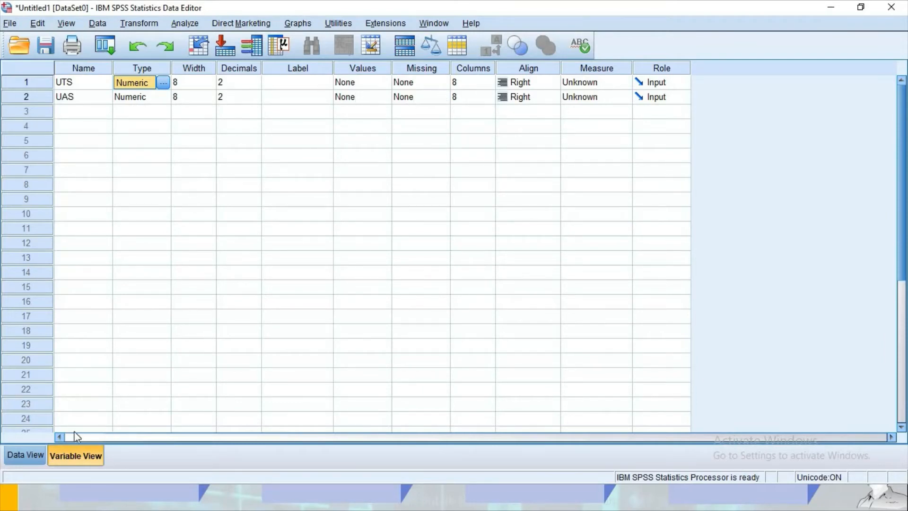
# Return to the data and start a descriptive Frequencies analysis with UTS as the variable.
pyautogui.click(30, 455)
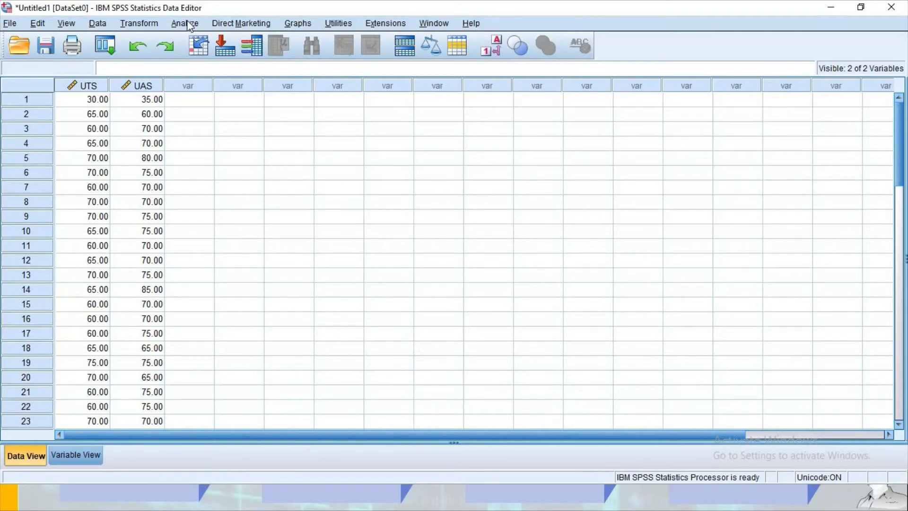
pyautogui.click(189, 24)
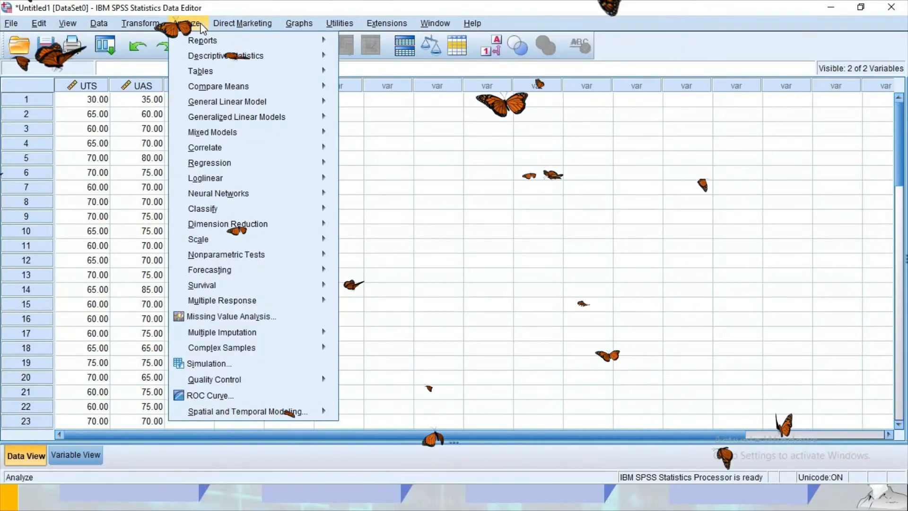
pyautogui.moveTo(206, 48)
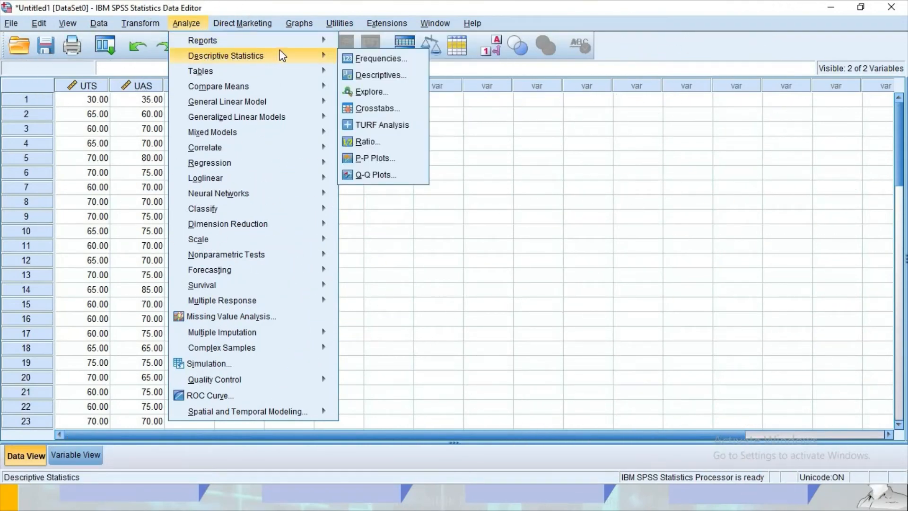
pyautogui.moveTo(304, 55)
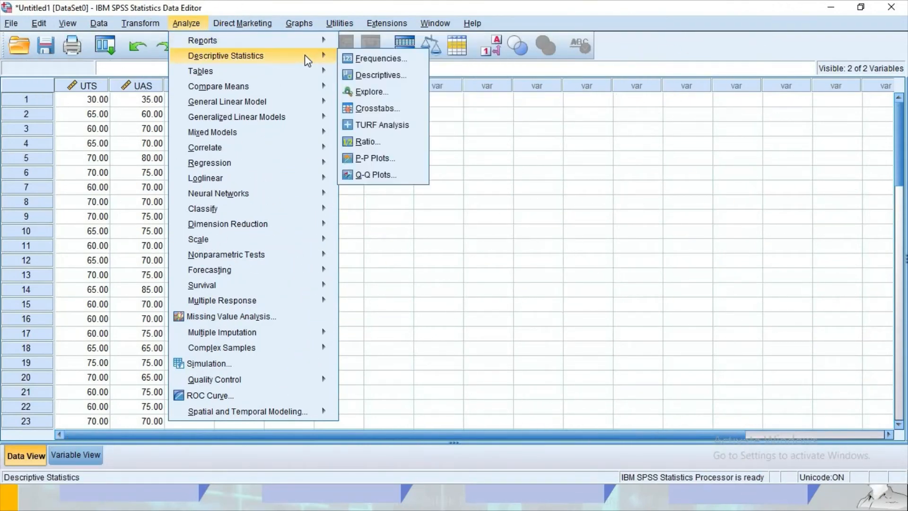
pyautogui.click(403, 60)
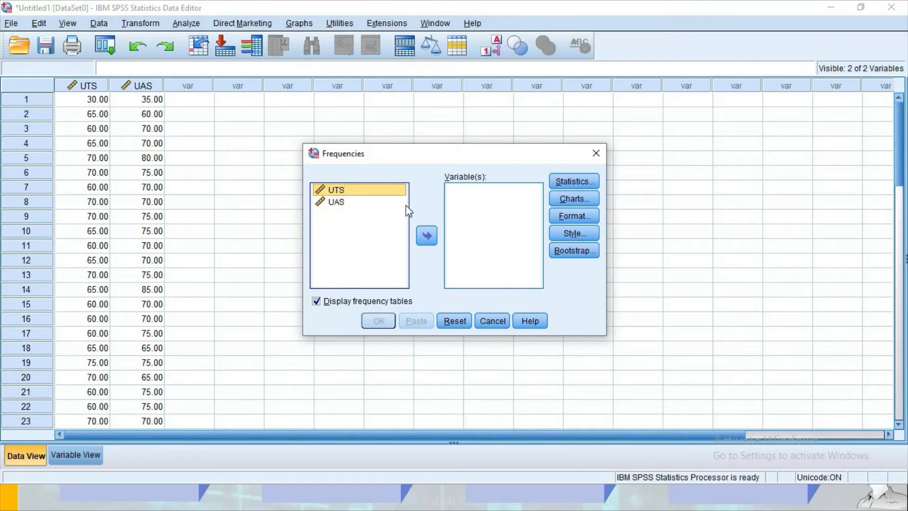
pyautogui.click(431, 238)
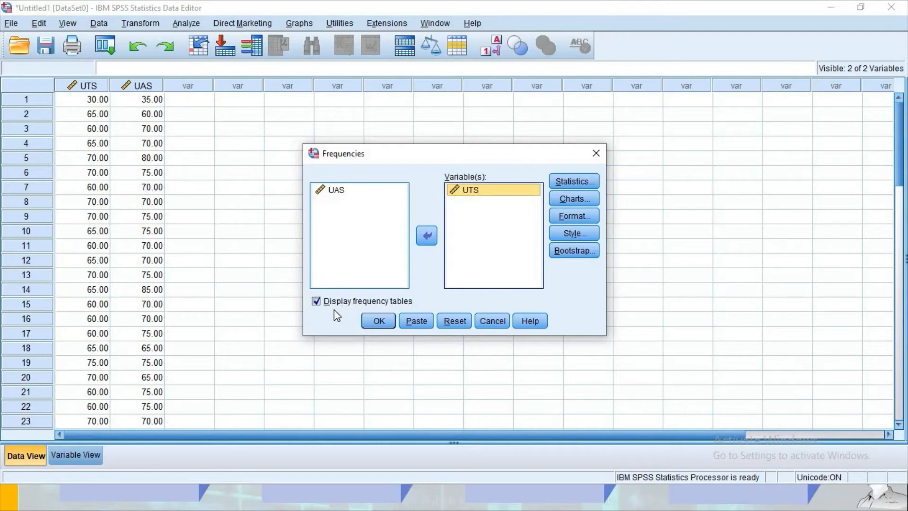
pyautogui.click(316, 303)
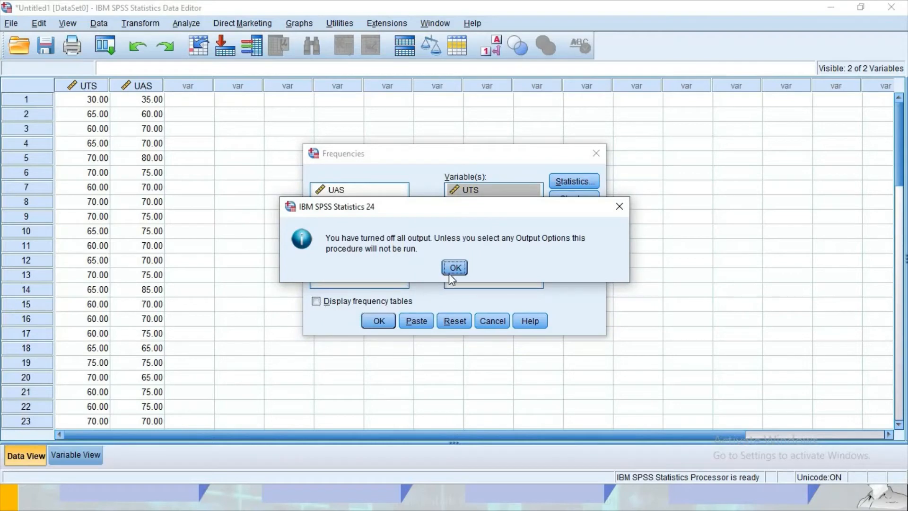
pyautogui.press('Return')
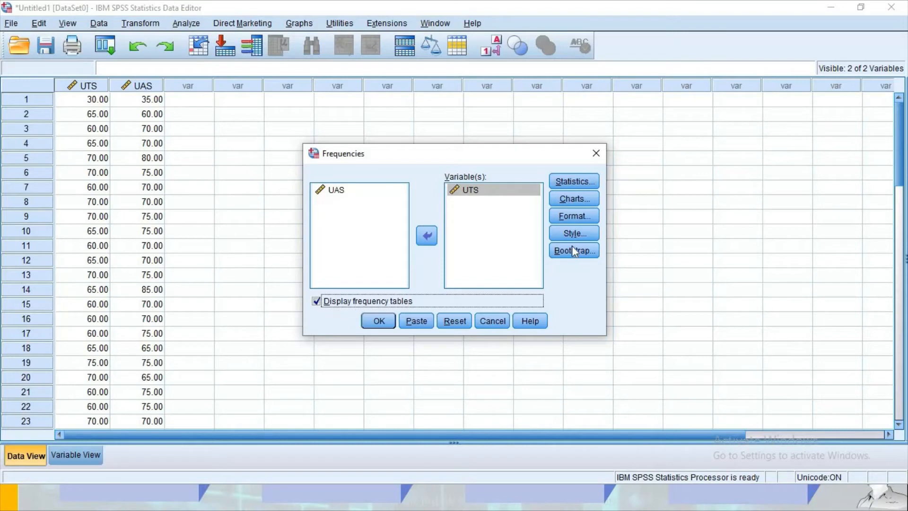
pyautogui.click(578, 181)
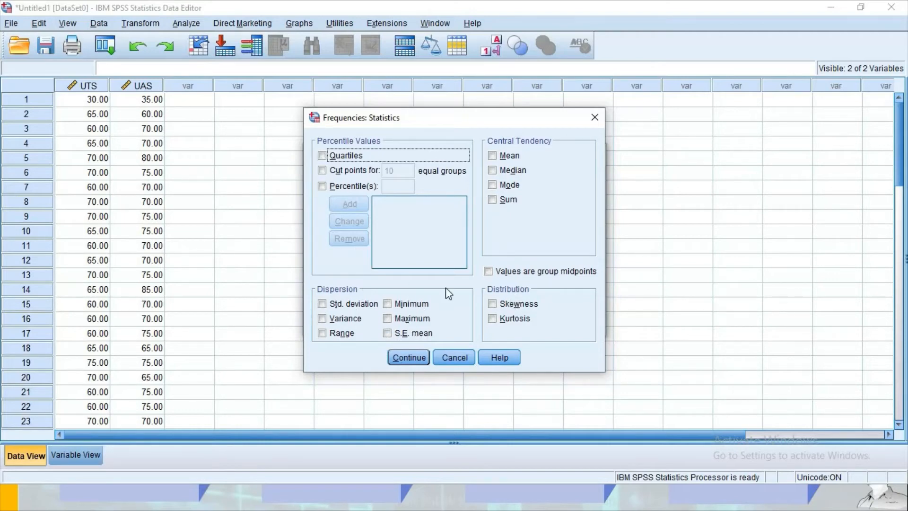
pyautogui.click(453, 362)
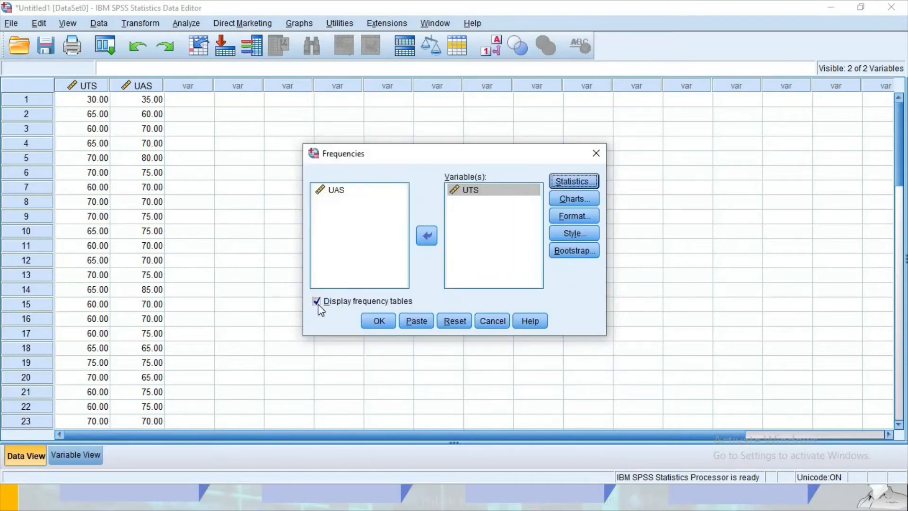
# Run the Frequencies analysis for UTS with its frequency table and maximize the output viewer.
pyautogui.click(380, 322)
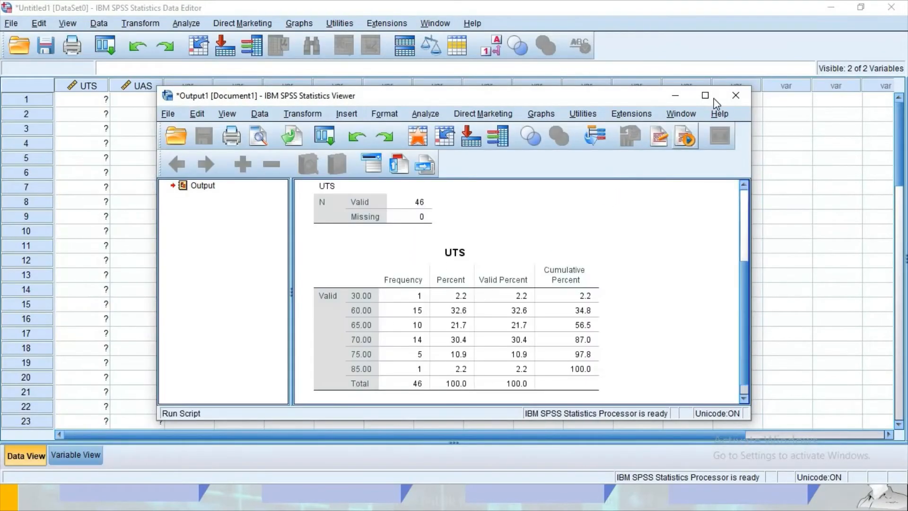
pyautogui.click(706, 95)
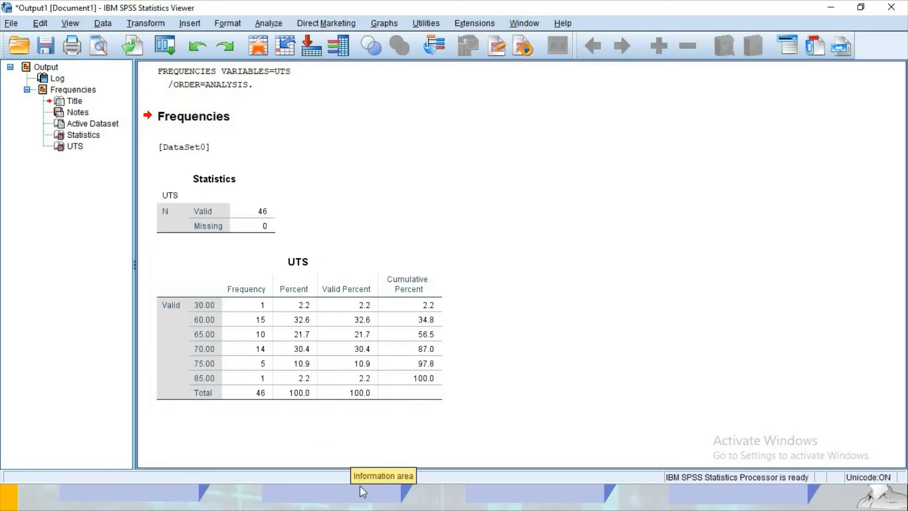
# Return to the SPSS Data Editor and set up a Descriptives analysis with UTS as the variable.
pyautogui.press('super')
pyautogui.moveTo(505, 497)
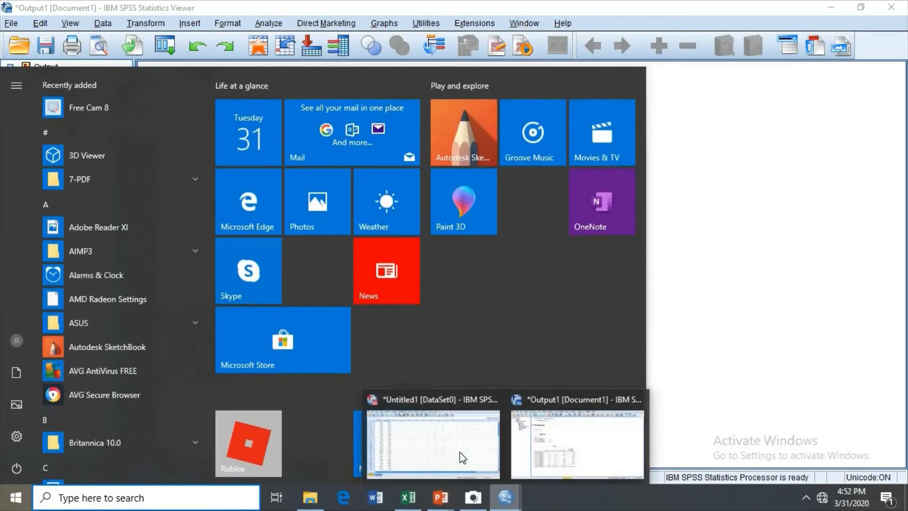
pyautogui.click(462, 457)
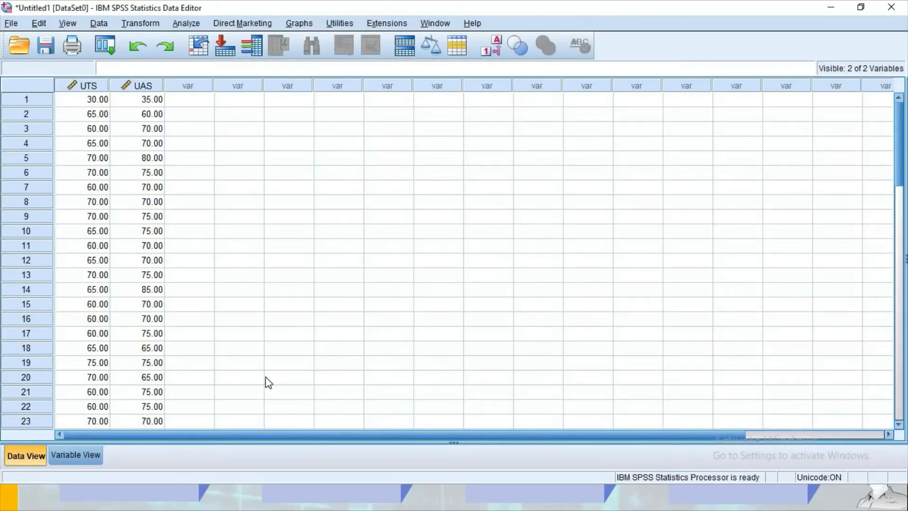
pyautogui.click(186, 25)
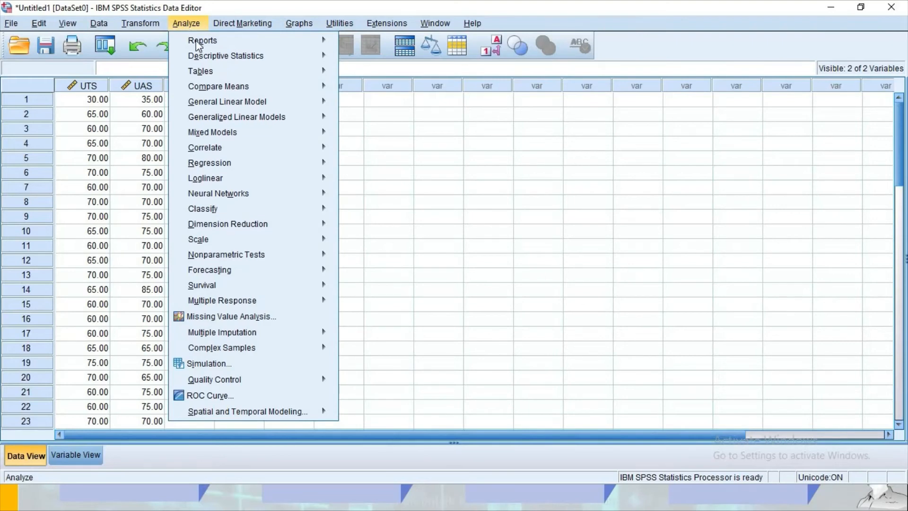
pyautogui.moveTo(208, 57)
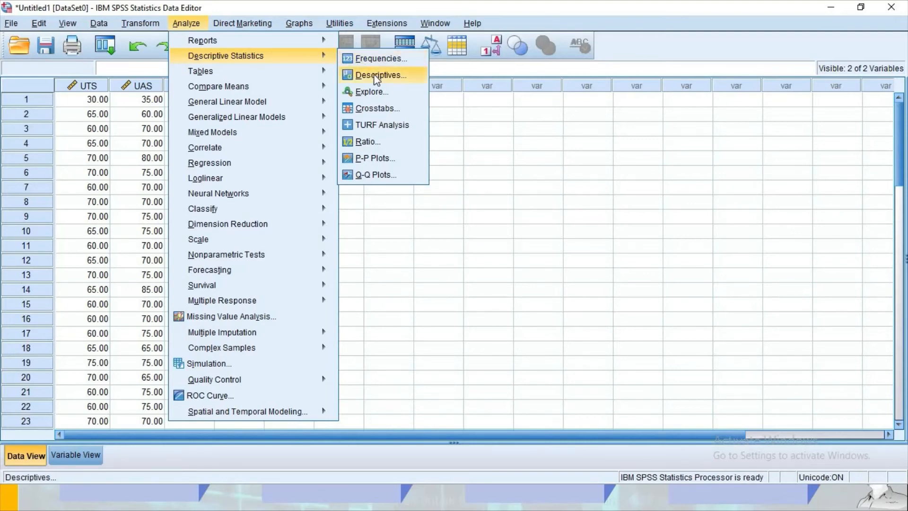
pyautogui.click(395, 77)
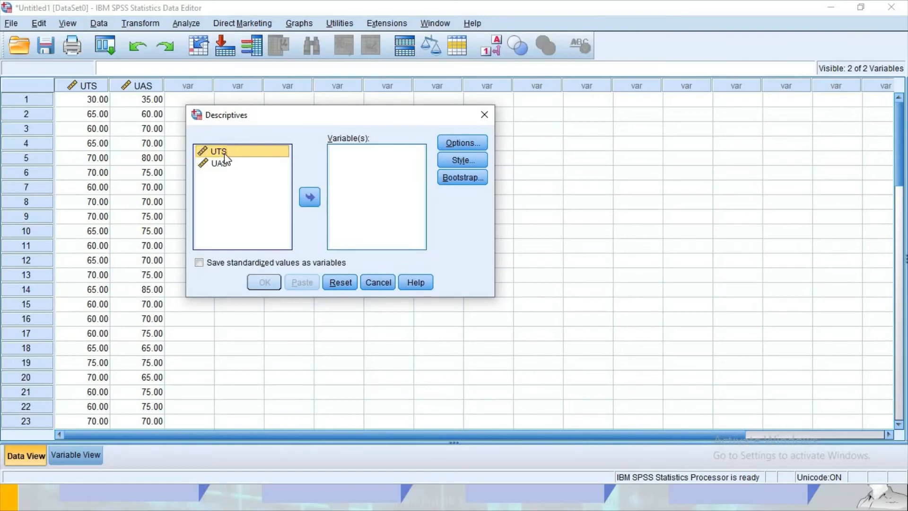
pyautogui.click(310, 199)
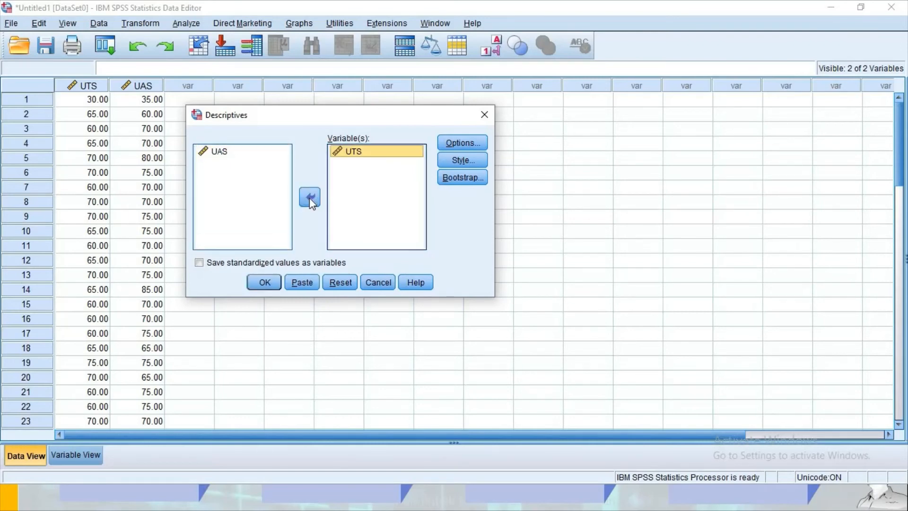
# Add sum, variance, range and S.E. mean to the statistics for UTS and run the Descriptives analysis.
pyautogui.click(460, 142)
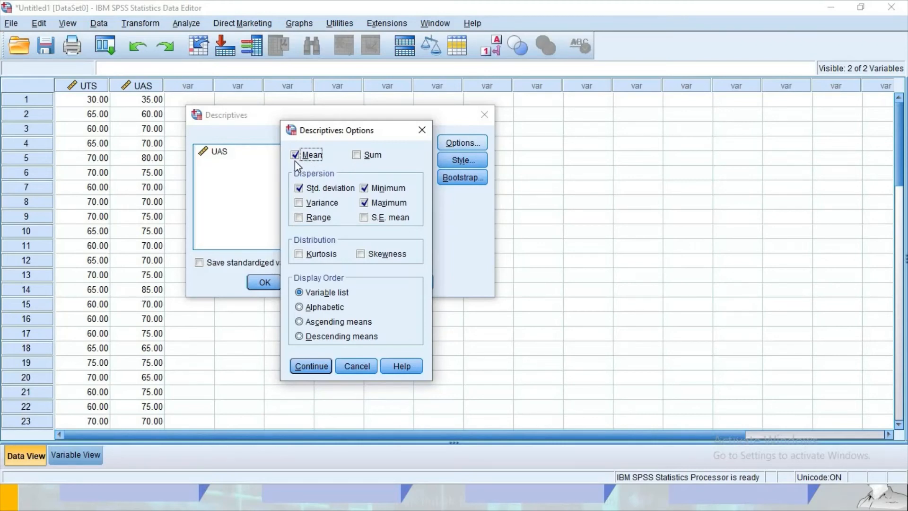
pyautogui.click(360, 157)
pyautogui.click(306, 203)
pyautogui.click(305, 218)
pyautogui.click(365, 219)
pyautogui.click(314, 365)
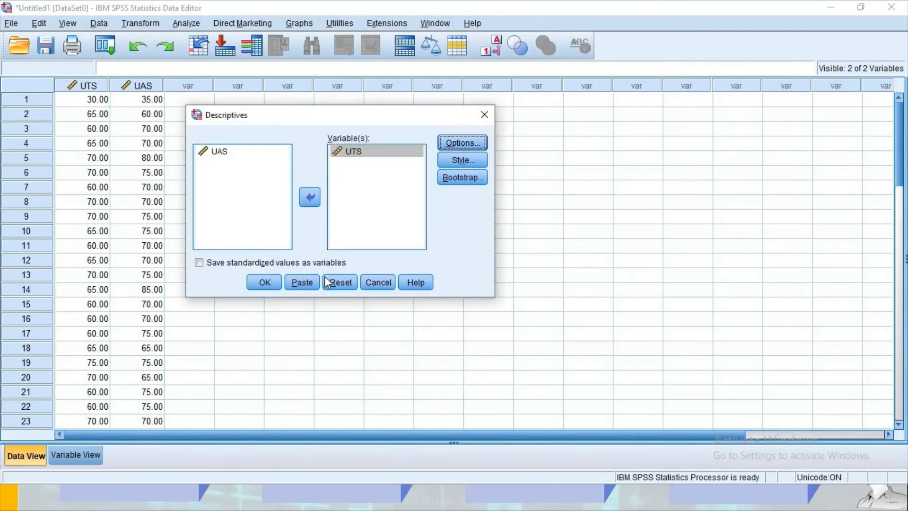
pyautogui.click(264, 283)
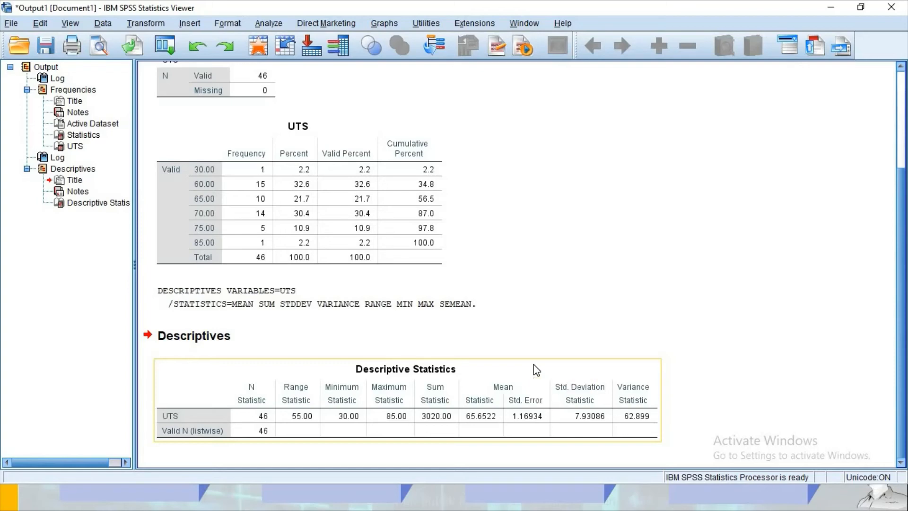
# Copy the UTS frequency table from the output.
pyautogui.click(528, 307)
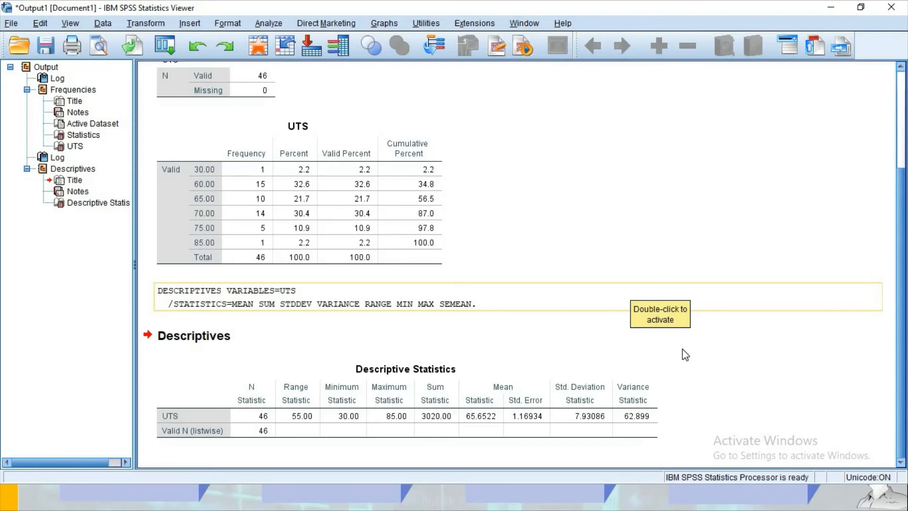
pyautogui.click(370, 131)
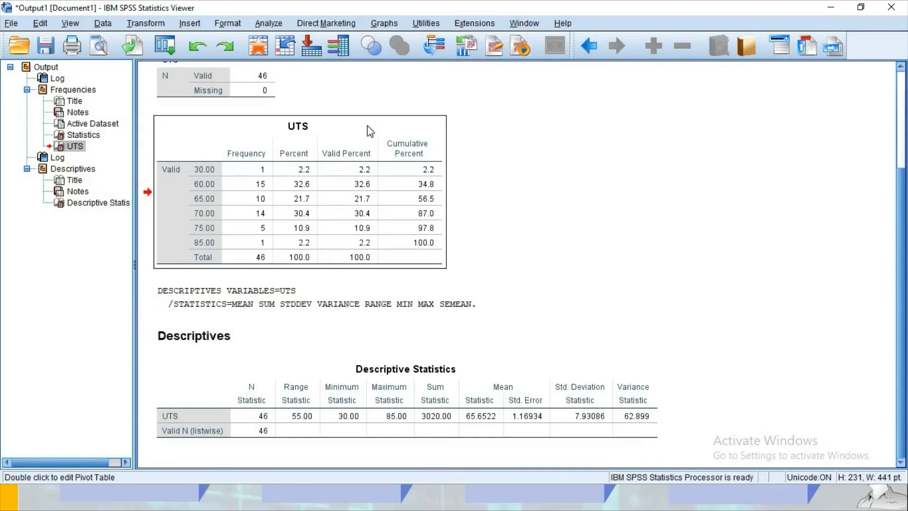
pyautogui.rightClick(370, 131)
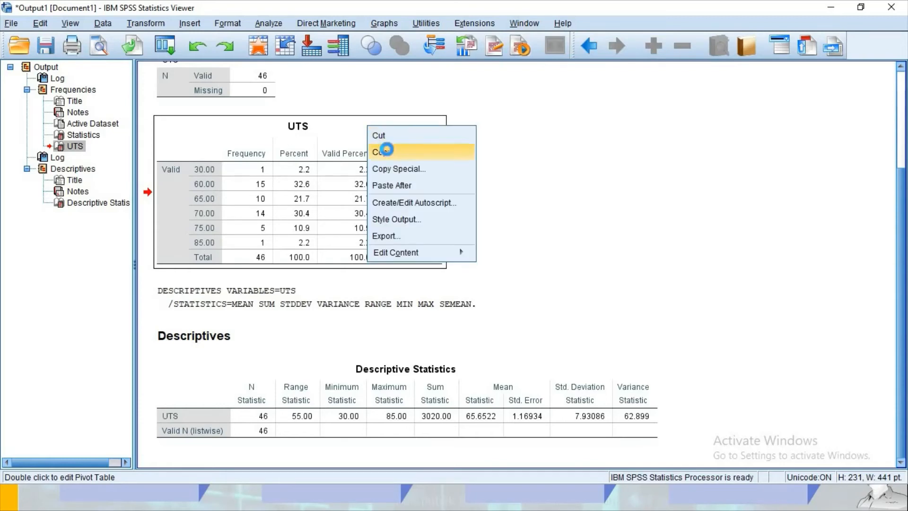
pyautogui.click(387, 151)
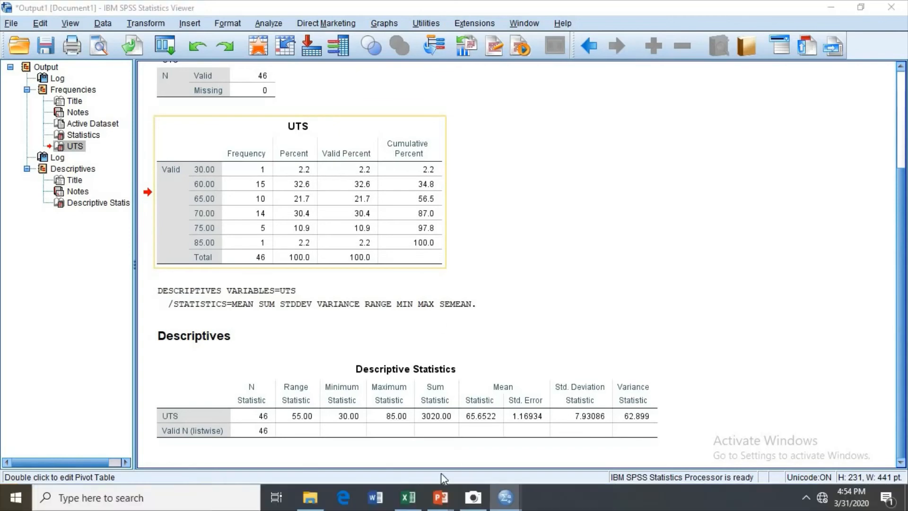
# Switch to Word and create a blank document in a maximized window.
pyautogui.press('super')
pyautogui.click(377, 503)
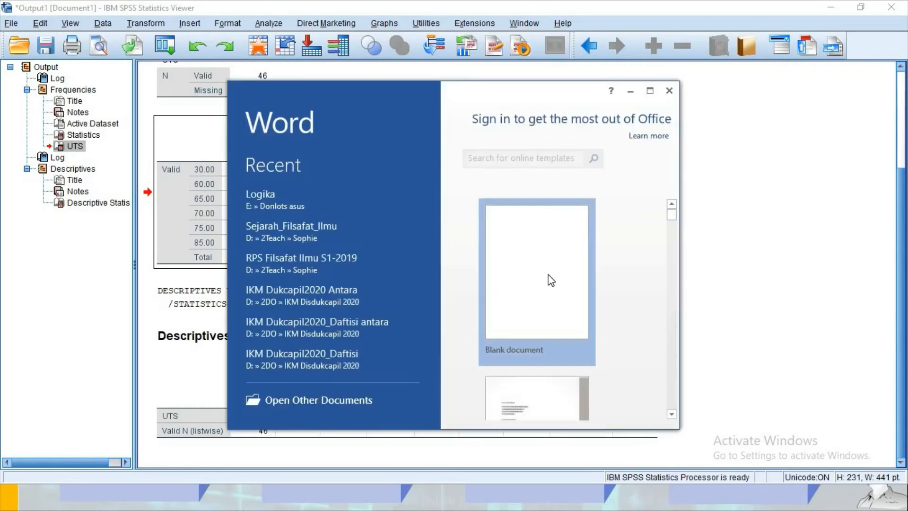
pyautogui.click(551, 280)
pyautogui.click(650, 90)
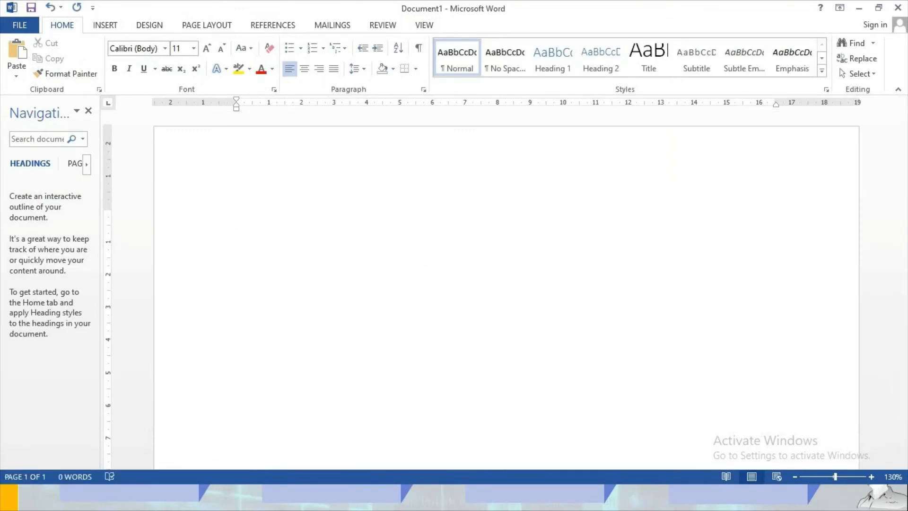
# Write the two-line table caption "Tabel 1.1" and "Tabel Frekuensi Nilai UTS Mahasiswa" in the document.
pyautogui.write('Ta')
pyautogui.press('BackSpace')
pyautogui.press('BackSpace')
pyautogui.write('Tabel 1.1')
pyautogui.press('Return')
pyautogui.write('Tabel Frek')
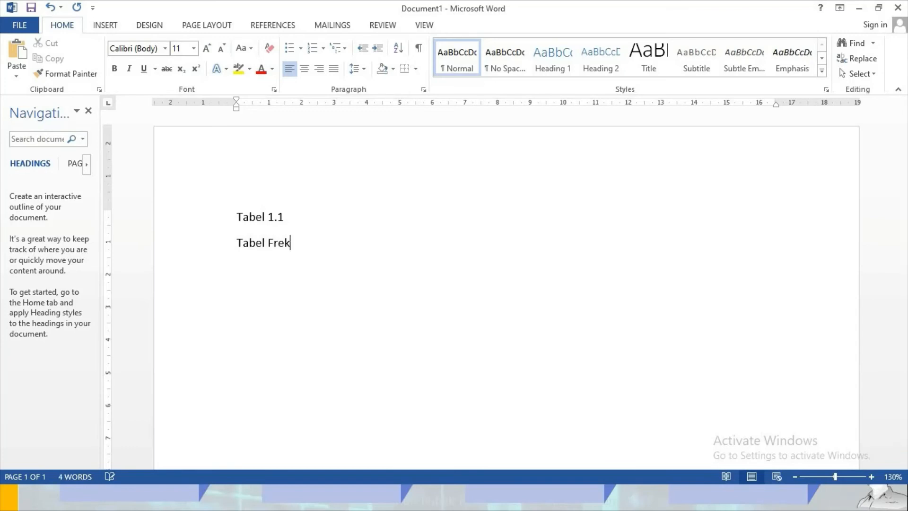
pyautogui.write('uensi Nilai UTS Maha')
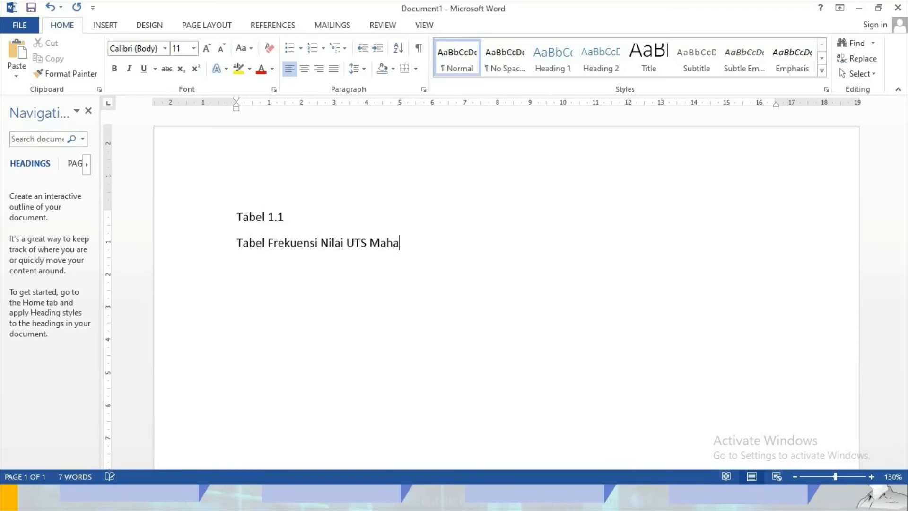
pyautogui.write('siswa')
pyautogui.press('Return')
# Paste the copied UTS frequency table below the caption and apply all borders to it.
pyautogui.click(15, 56)
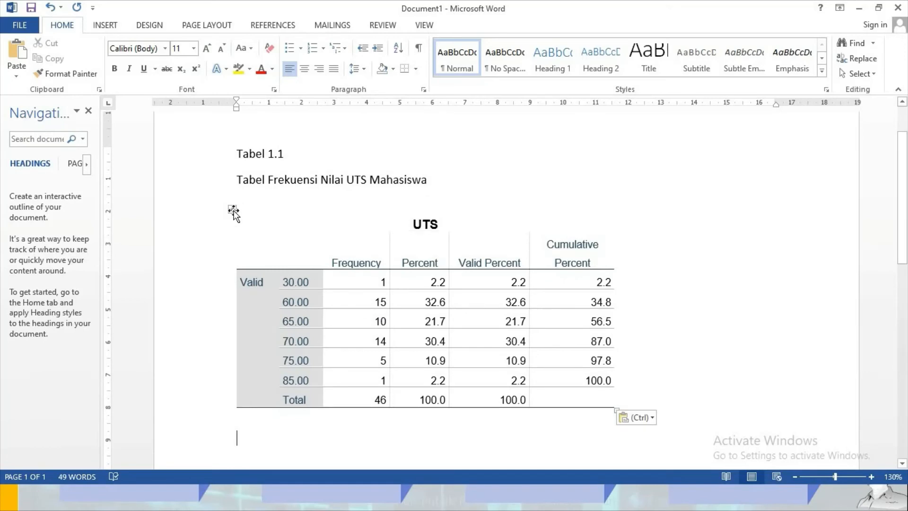
pyautogui.click(233, 211)
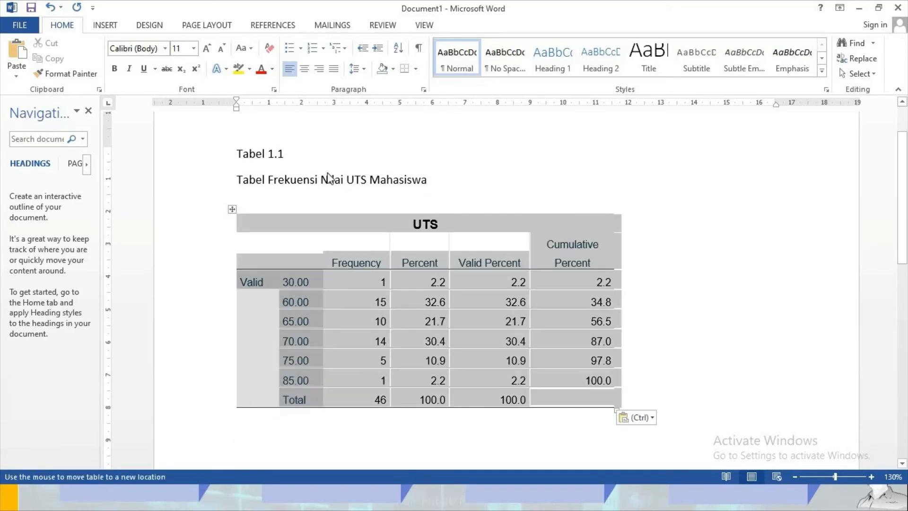
pyautogui.click(416, 71)
pyautogui.click(455, 167)
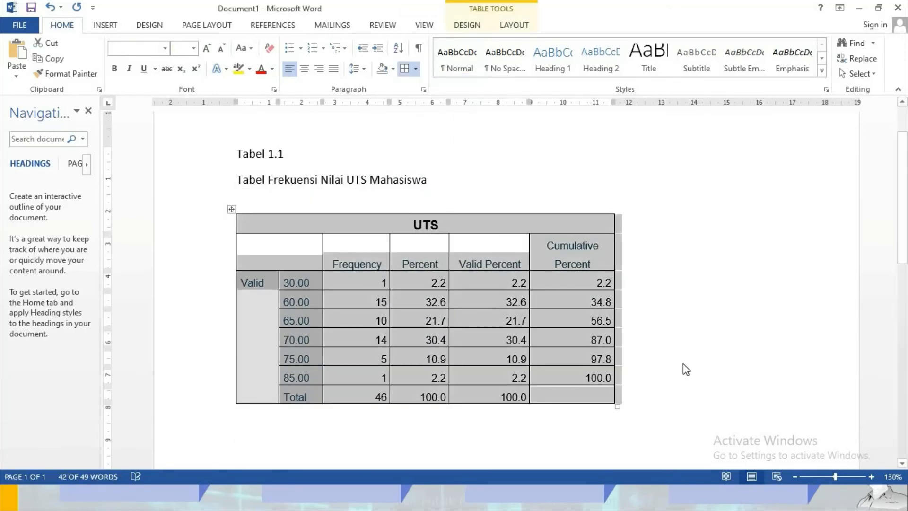
pyautogui.click(386, 194)
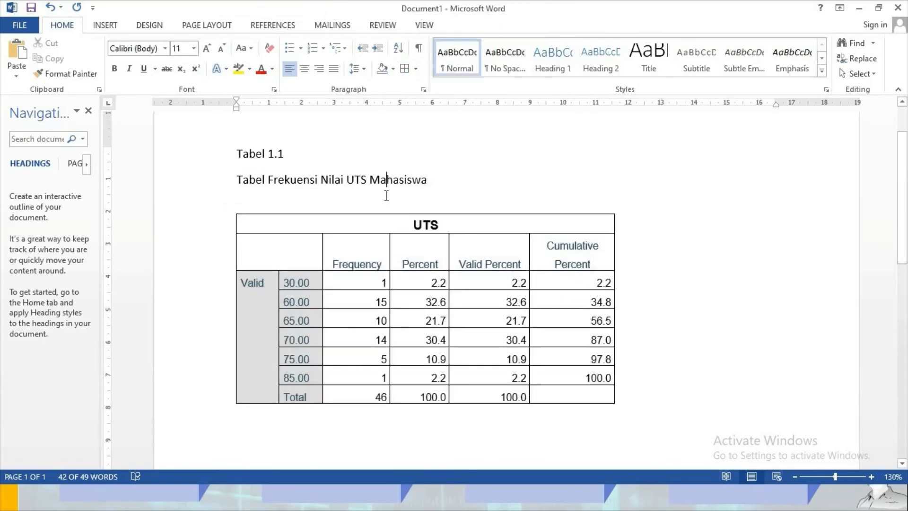
# Set the whole document to single line spacing with 0 pt before and after paragraphs.
pyautogui.click(218, 211)
pyautogui.hotkey('ctrl', 'a')
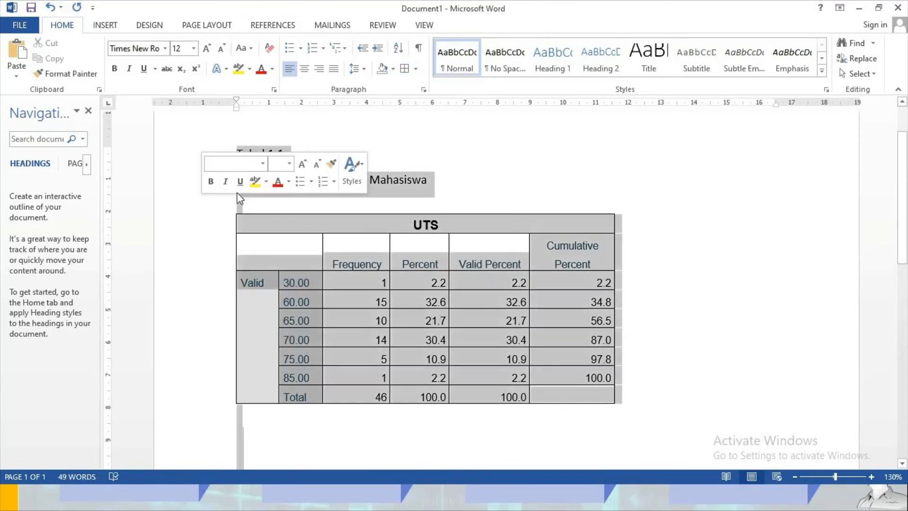
pyautogui.click(424, 89)
pyautogui.click(487, 269)
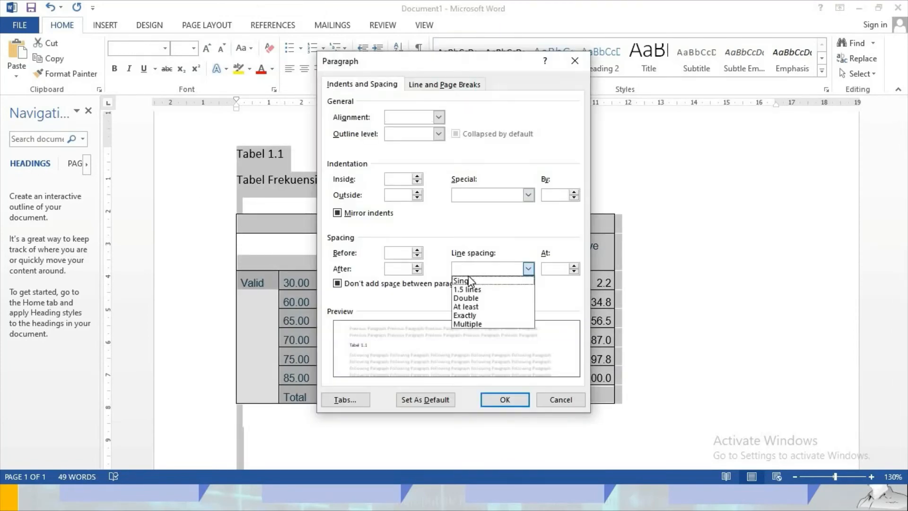
pyautogui.click(468, 281)
pyautogui.click(416, 266)
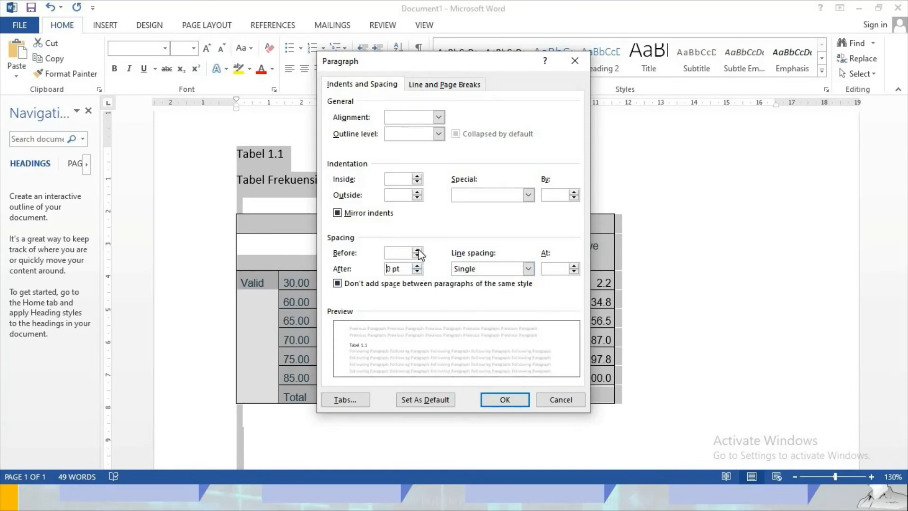
pyautogui.click(418, 251)
pyautogui.click(403, 285)
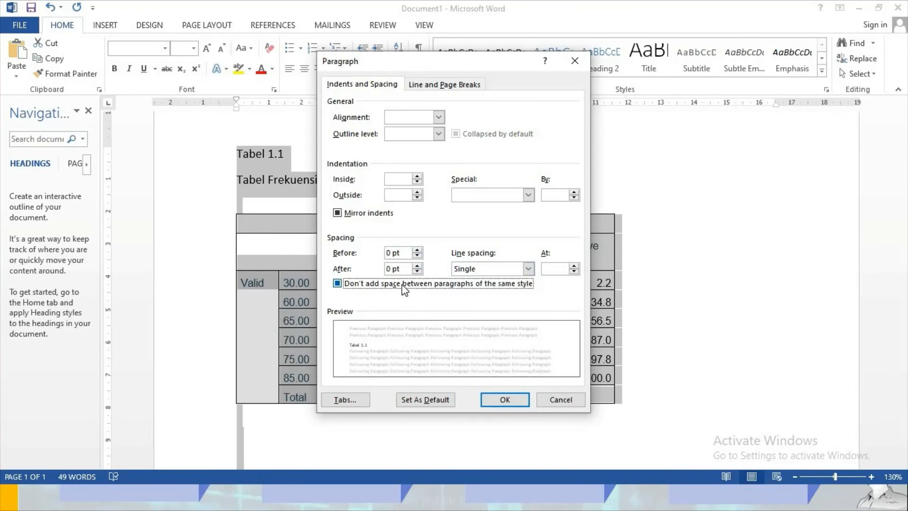
pyautogui.click(505, 399)
# Write the two-line caption "Tabel 1.2" and "Hasil Analisis Statistik Deskriptif Nilai UTS Mahasiswa" below the frequency table.
pyautogui.click(432, 349)
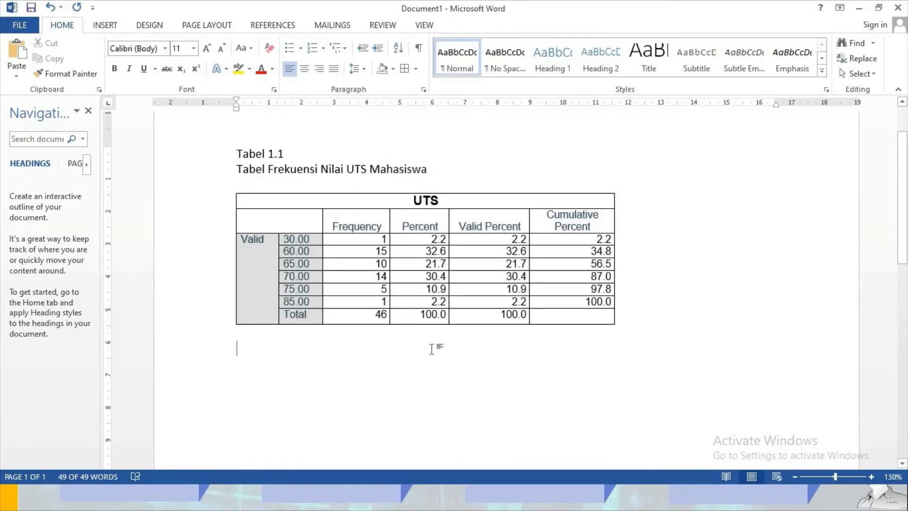
pyautogui.write('Tabel')
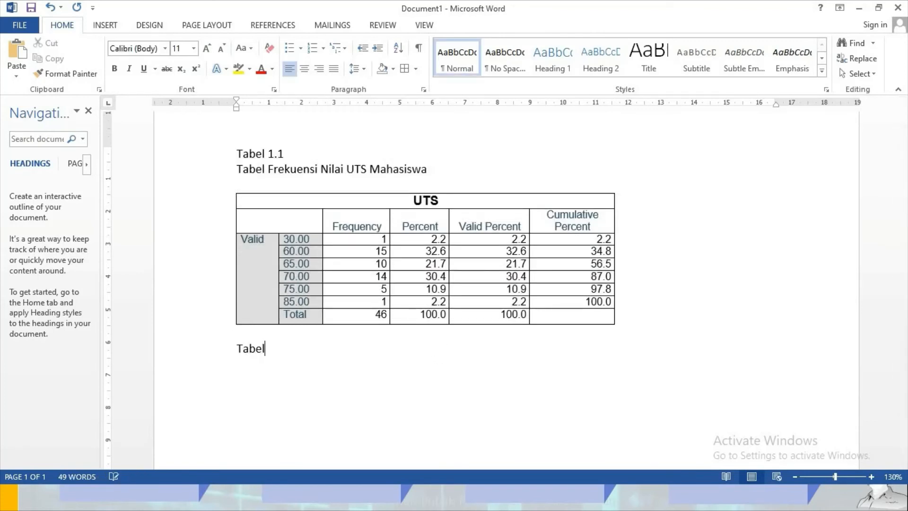
pyautogui.write(' 1.2')
pyautogui.press('Return')
pyautogui.write('Hasil Ana')
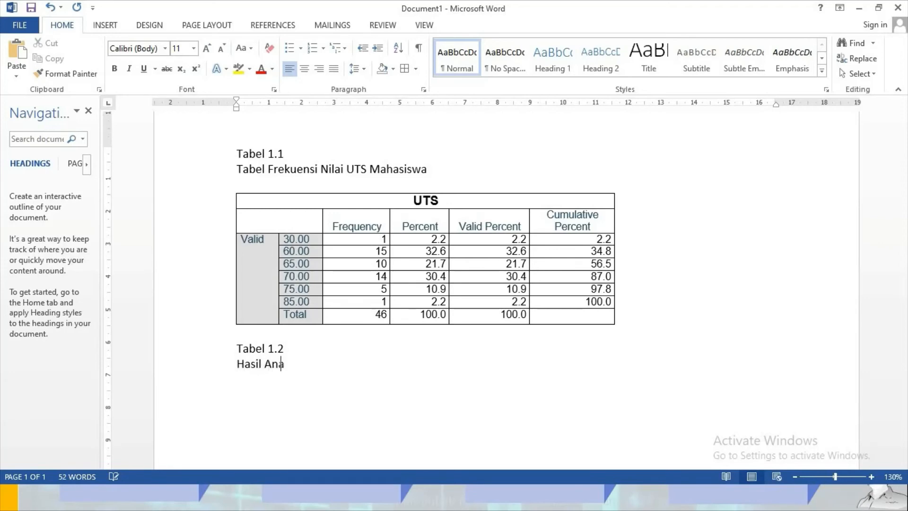
pyautogui.write('lisis Statistik')
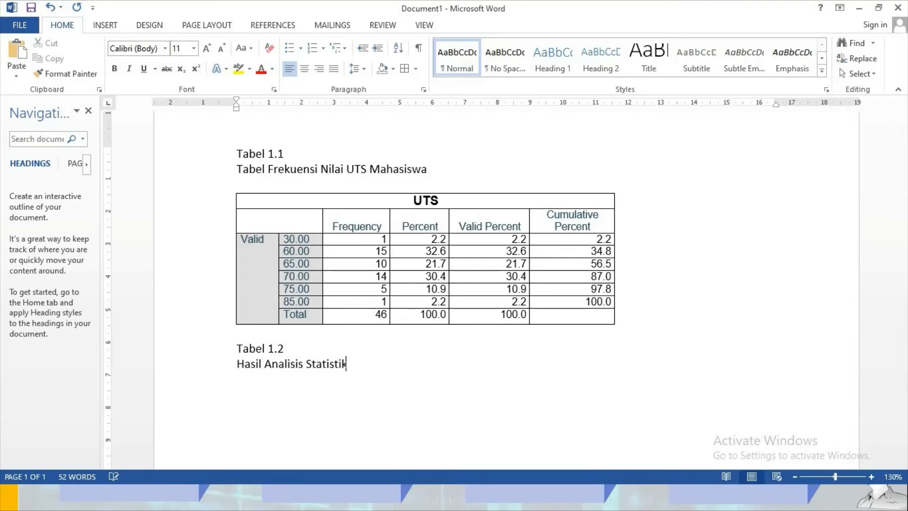
pyautogui.write(' Deskriptif Nila')
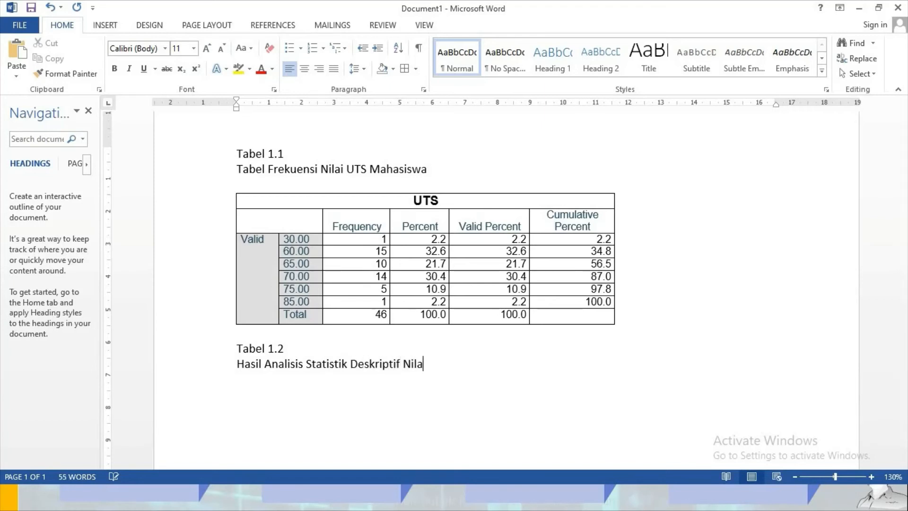
pyautogui.write('i UTS')
pyautogui.write('Mahasiswa')
pyautogui.press('Return')
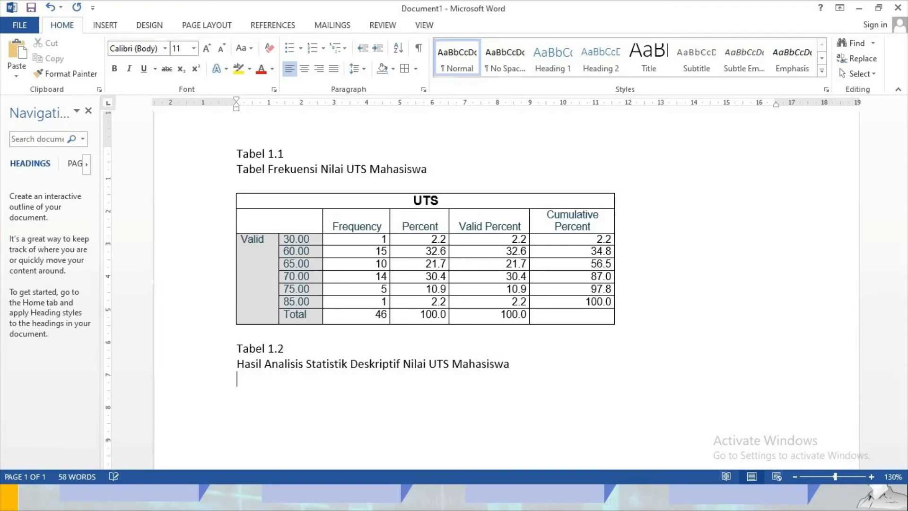
# Switch to the SPSS output window and copy the Descriptive Statistics table.
pyautogui.press('super')
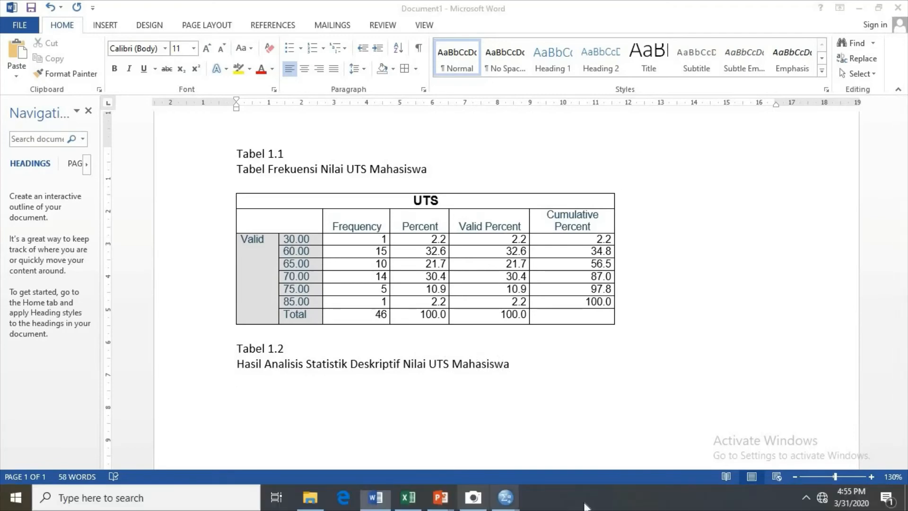
pyautogui.moveTo(505, 497)
pyautogui.click(568, 450)
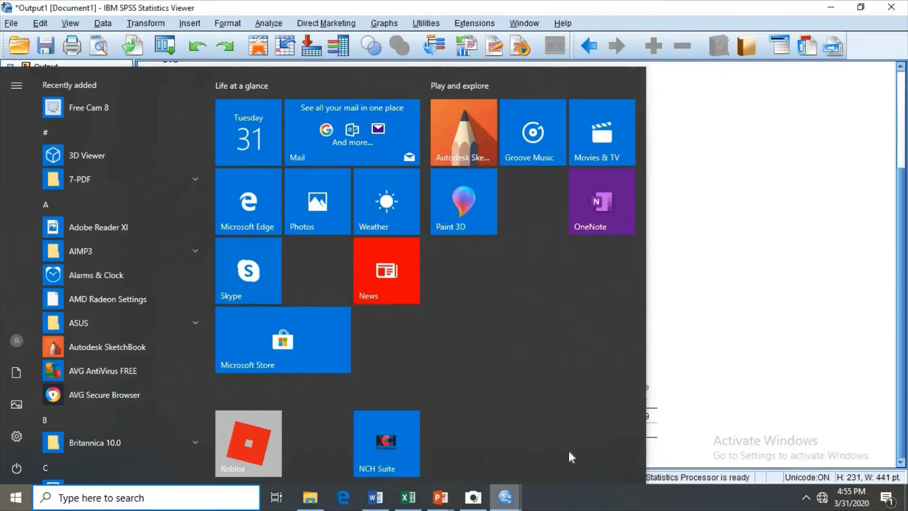
pyautogui.click(500, 374)
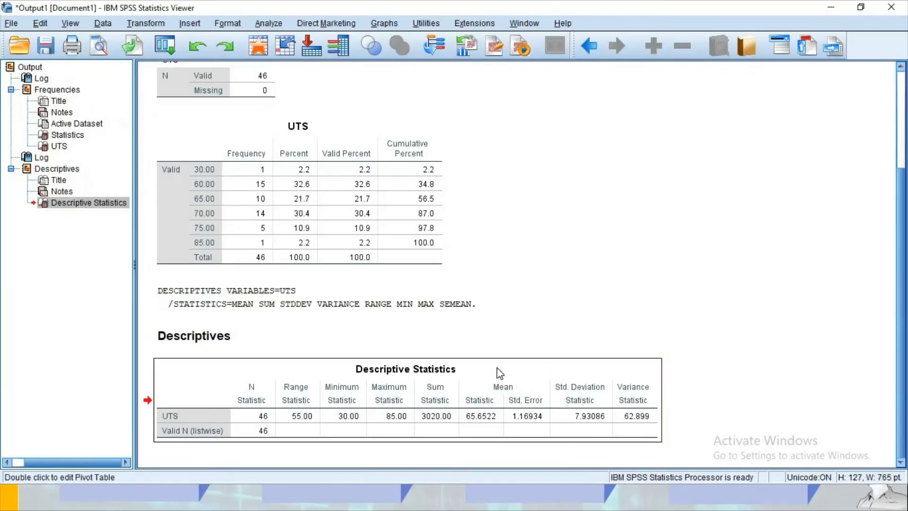
pyautogui.rightClick(499, 372)
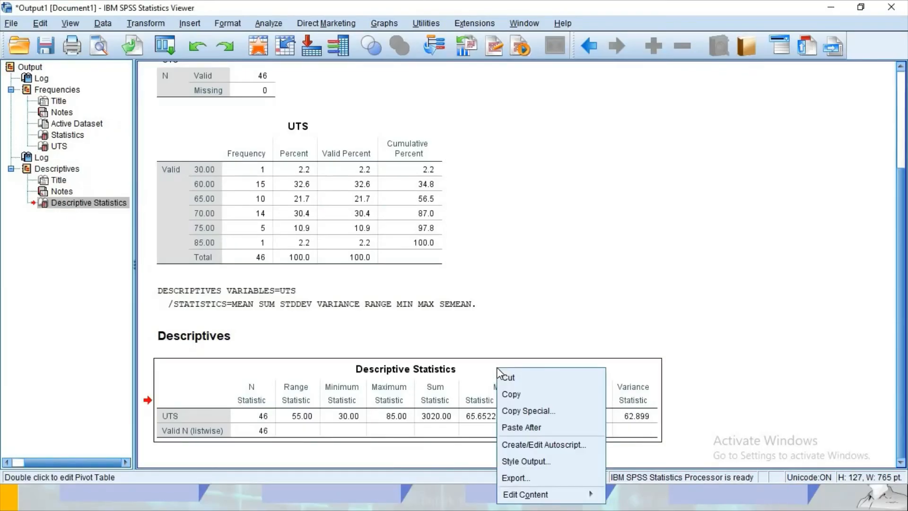
pyautogui.click(525, 395)
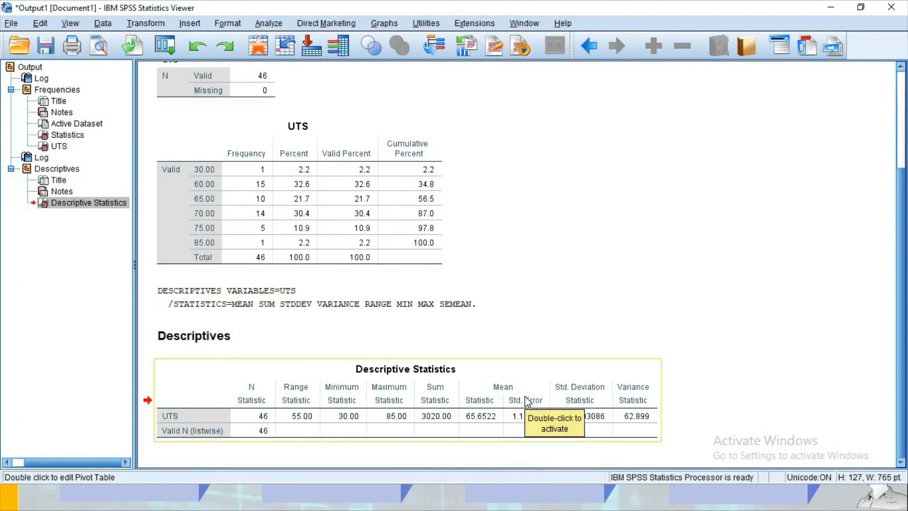
# Switch back to Word and paste the copied Descriptive Statistics table below the Tabel 1.2 caption.
pyautogui.press('super')
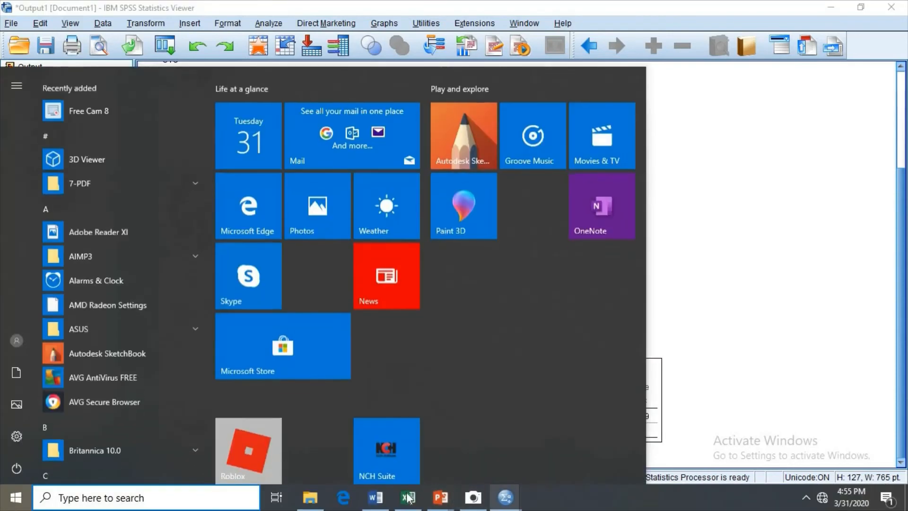
pyautogui.click(382, 501)
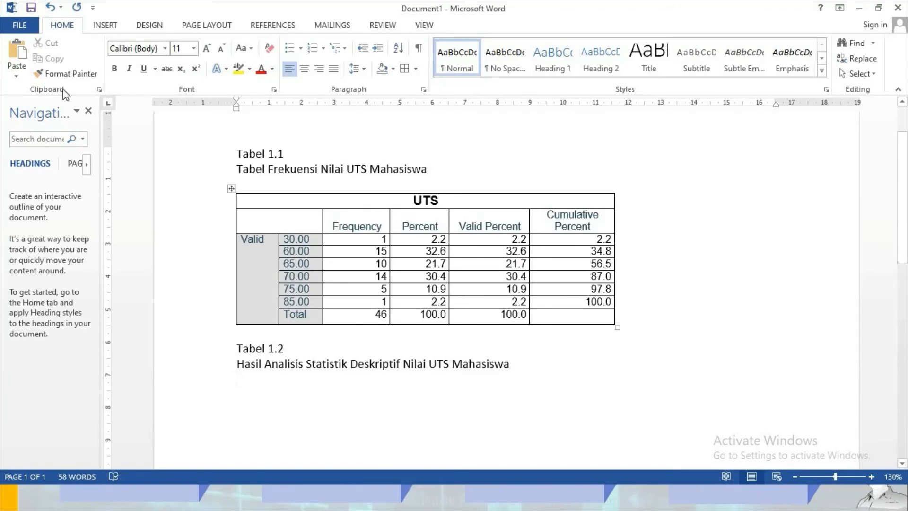
pyautogui.click(25, 51)
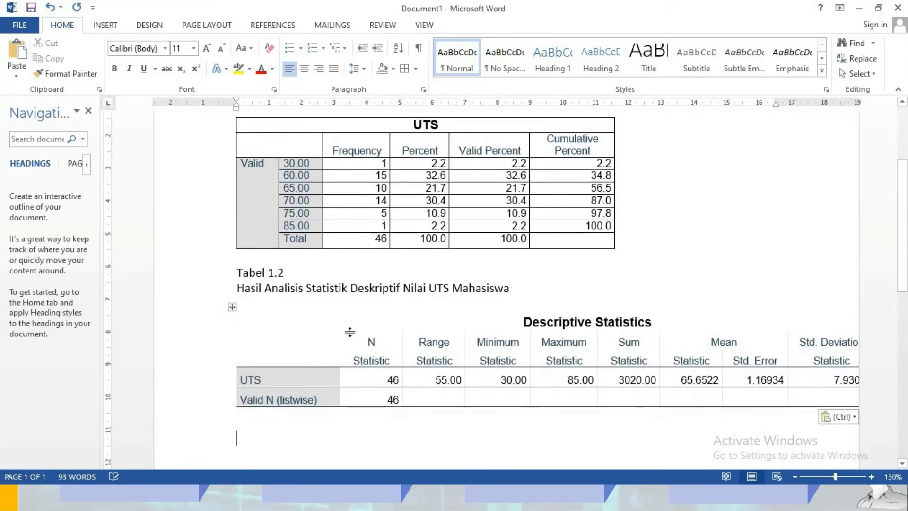
# AutoFit the Descriptive Statistics table to the window and apply all borders to it.
pyautogui.click(232, 307)
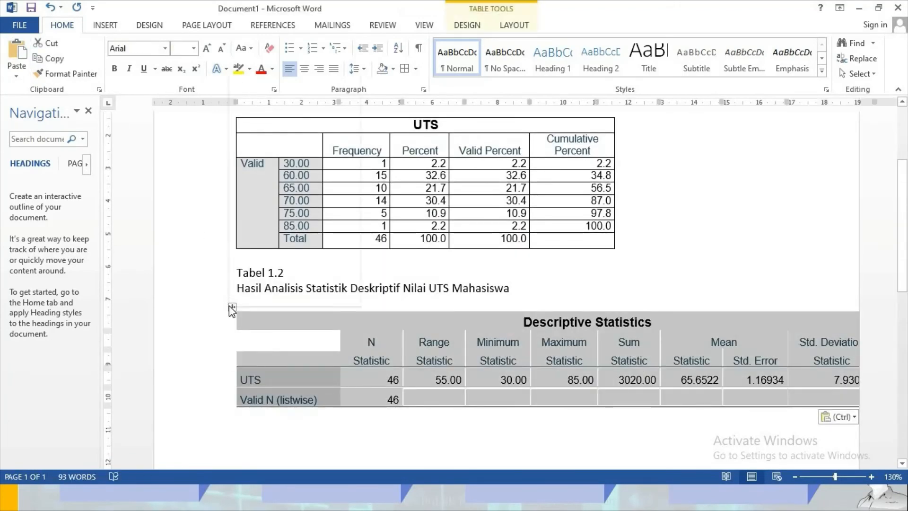
pyautogui.rightClick(232, 308)
pyautogui.moveTo(331, 232)
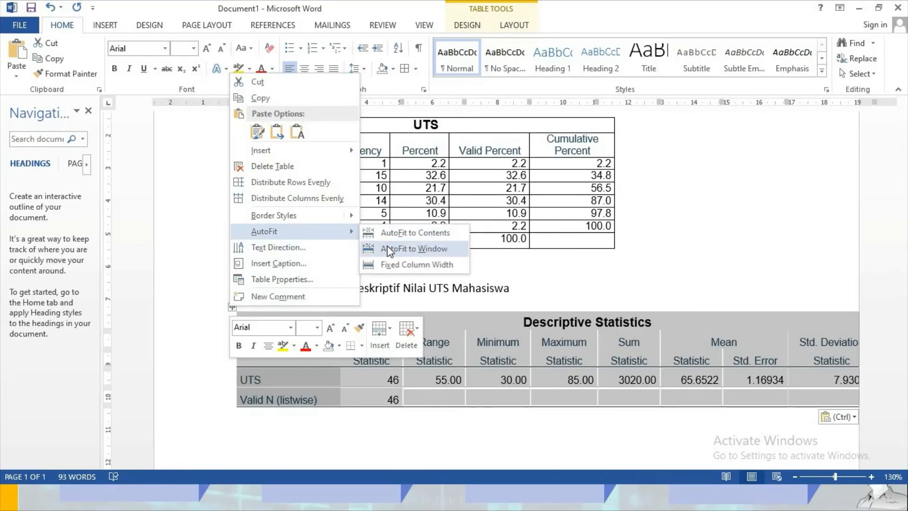
pyautogui.click(390, 250)
pyautogui.scroll(-1, 583, 337)
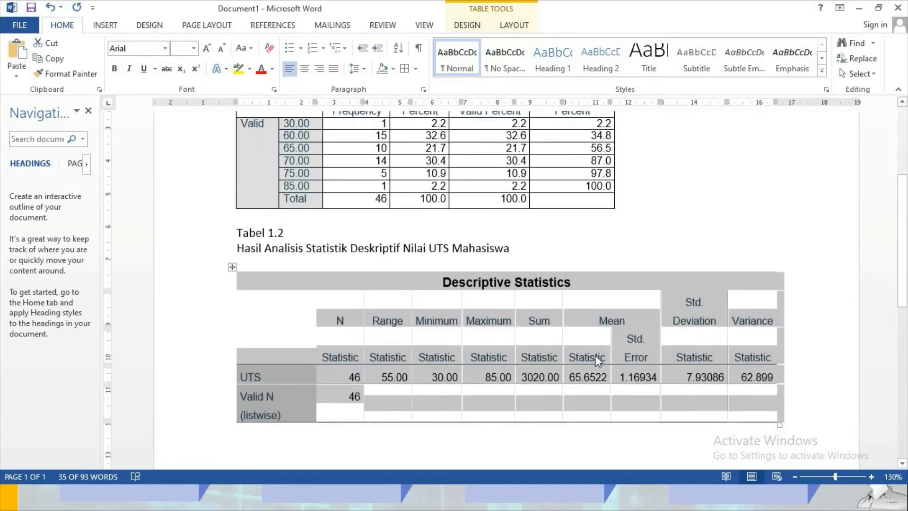
pyautogui.click(405, 69)
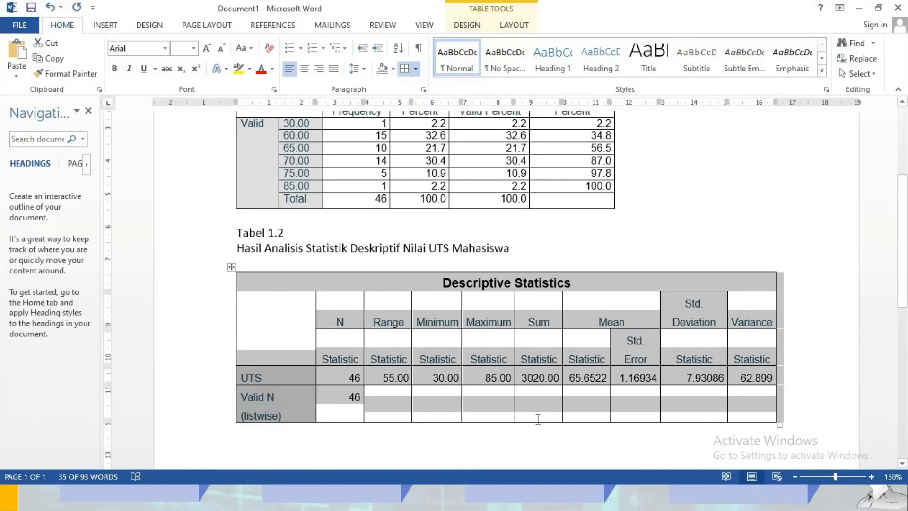
pyautogui.scroll(-2, 516, 364)
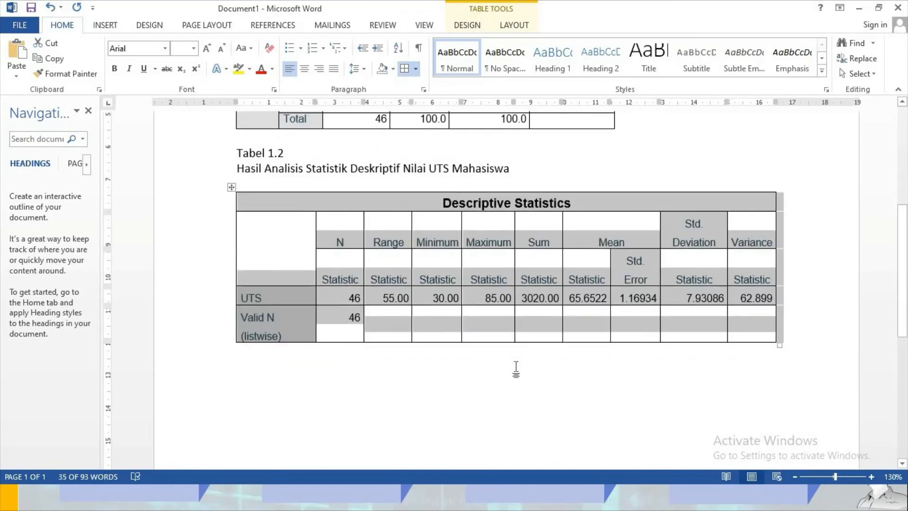
pyautogui.click(516, 368)
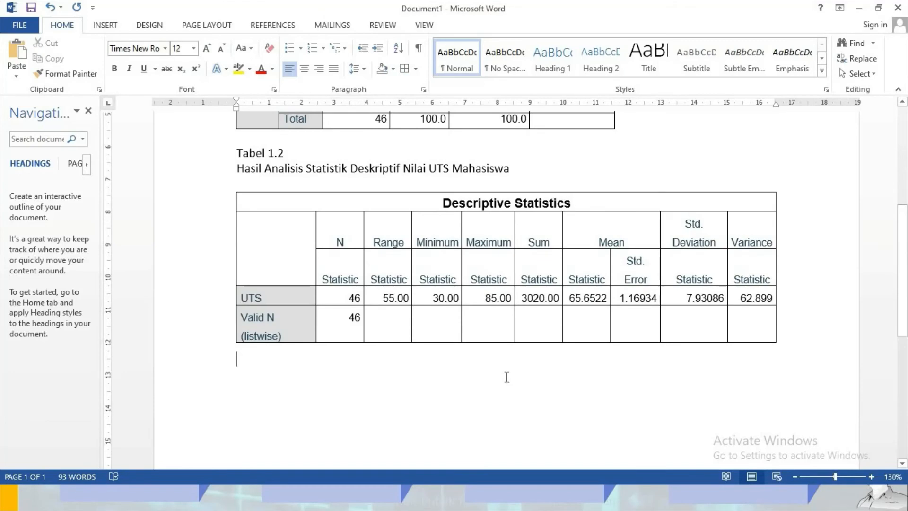
# Switch to the SPSS output window and start saving the output document.
pyautogui.press('super')
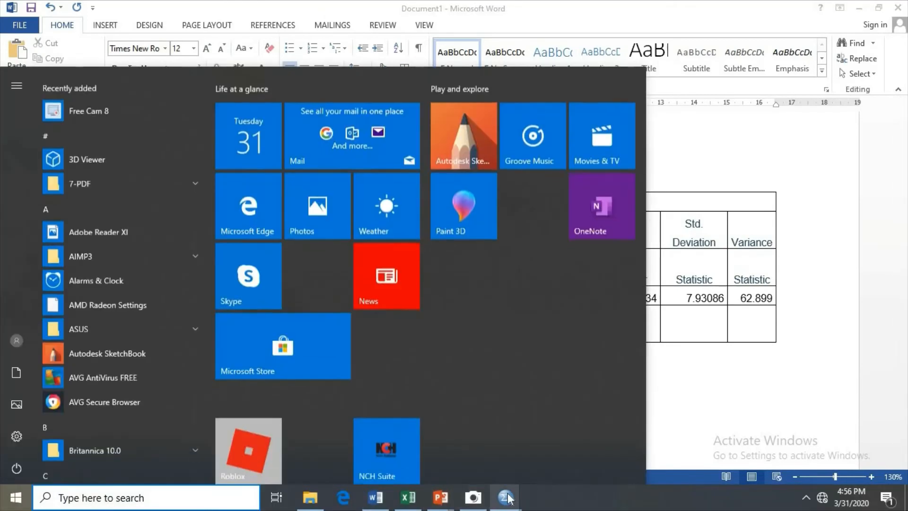
pyautogui.moveTo(506, 498)
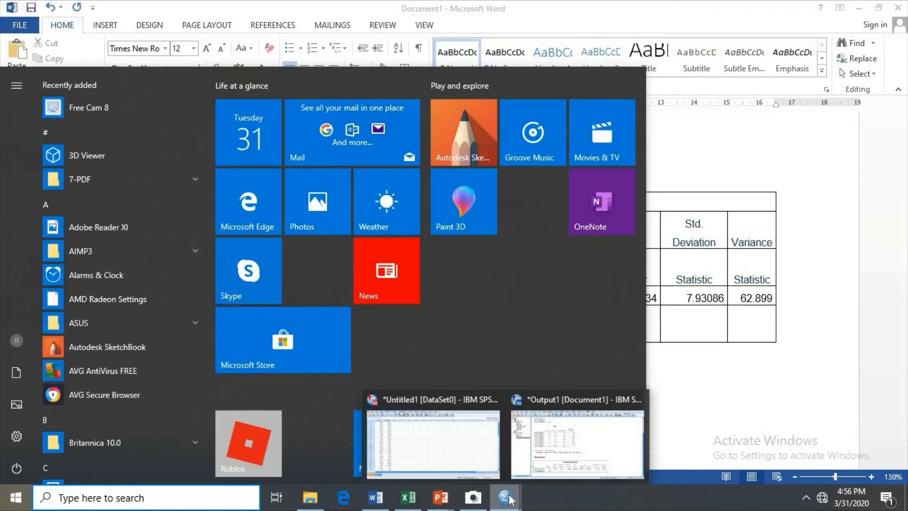
pyautogui.click(568, 439)
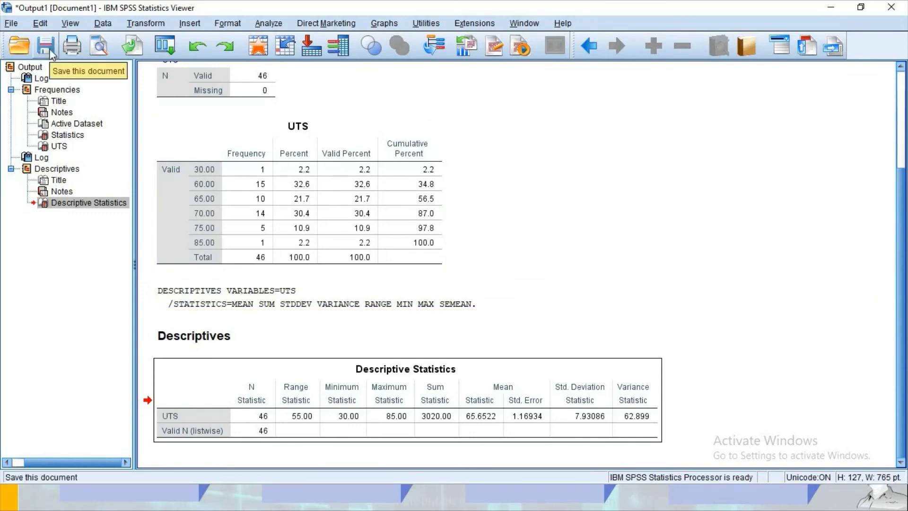
pyautogui.click(13, 24)
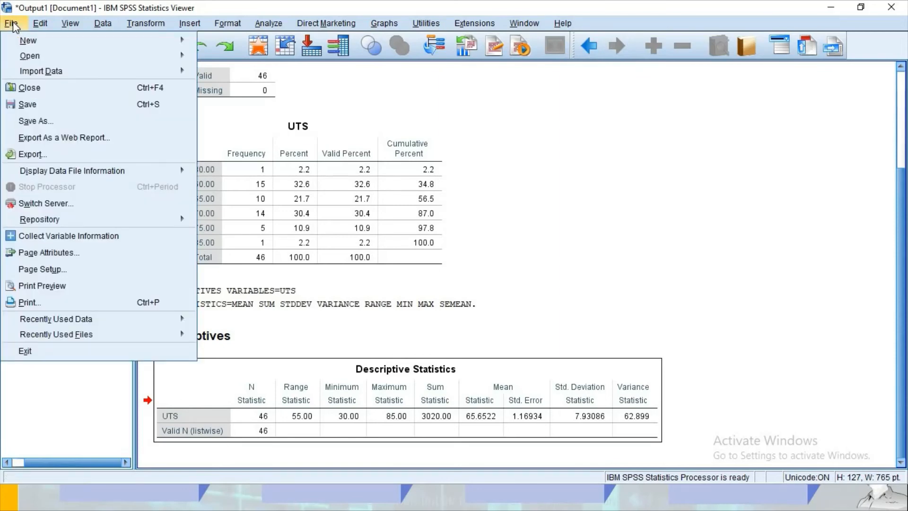
pyautogui.click(50, 109)
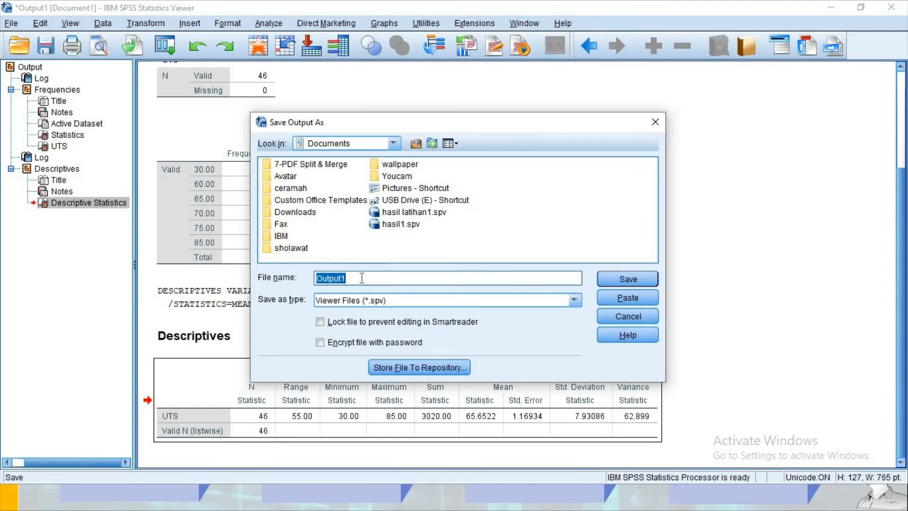
pyautogui.write('hasil latihan')
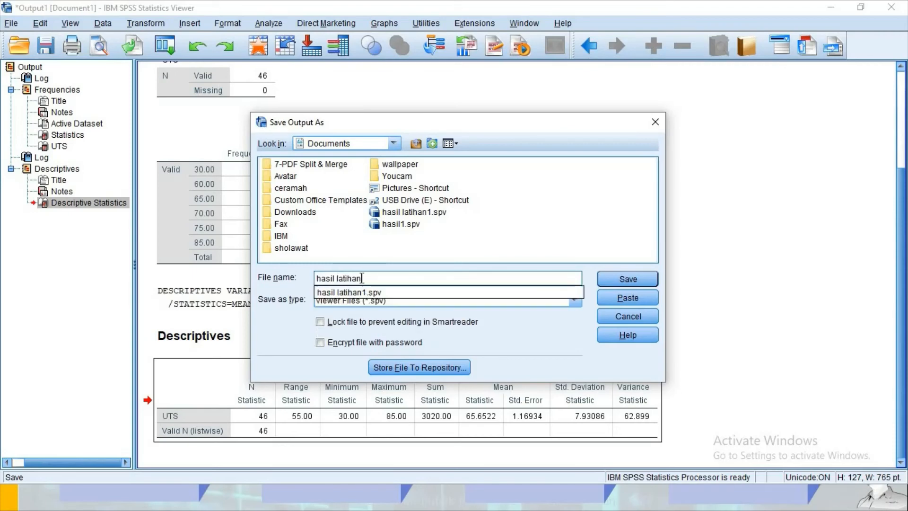
pyautogui.press('BackSpace')
pyautogui.press('BackSpace')
pyautogui.press('BackSpace')
pyautogui.press('BackSpace')
pyautogui.press('BackSpace')
pyautogui.press('BackSpace')
pyautogui.press('BackSpace')
pyautogui.press('BackSpace')
pyautogui.press('BackSpace')
pyautogui.press('BackSpace')
pyautogui.press('BackSpace')
pyautogui.press('BackSpace')
pyautogui.press('BackSpace')
# Save the output in the Documents folder as a viewer file named "latihan1".
pyautogui.write('latihan')
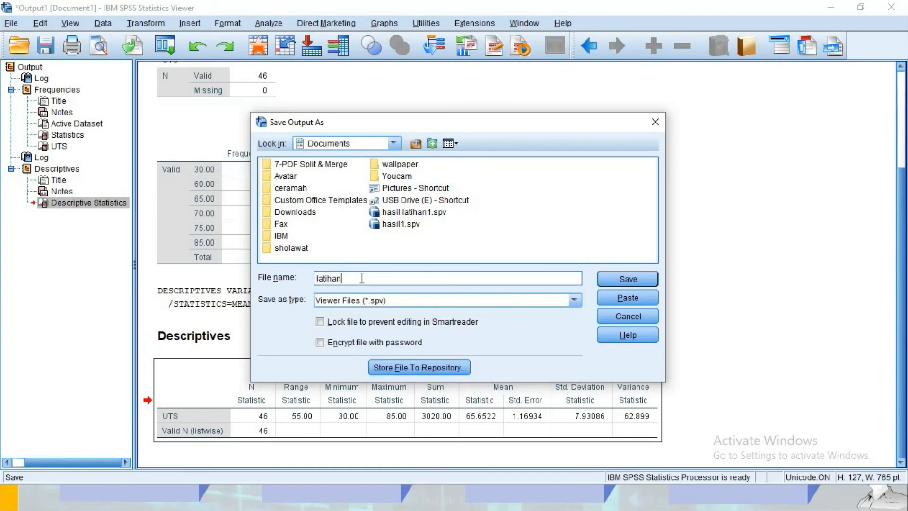
pyautogui.write('1')
pyautogui.click(628, 278)
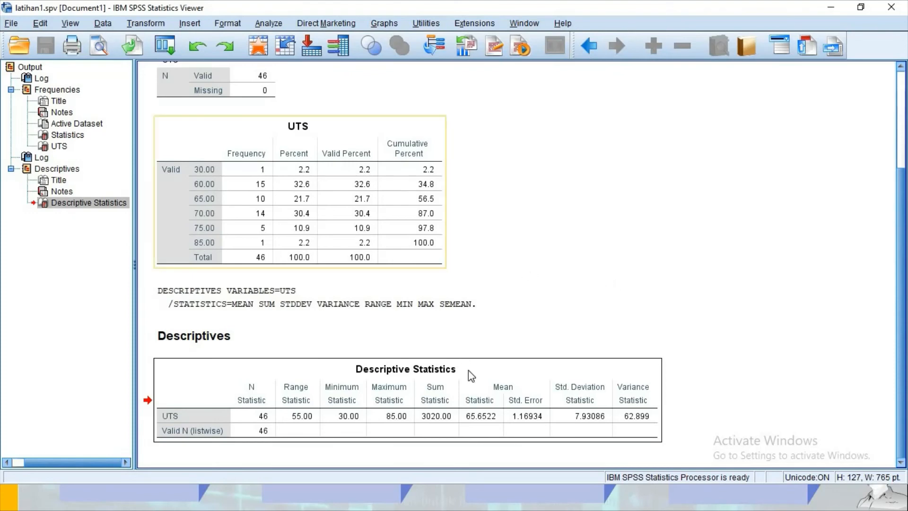
# Switch to the SPSS Data Editor and save the dataset as latihan1.sav in the Latihan spss folder, replacing the existing file.
pyautogui.press('super')
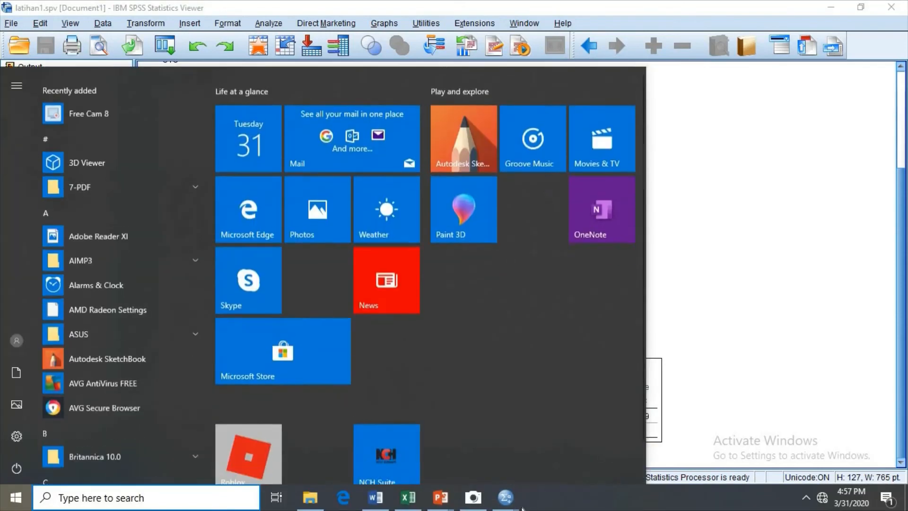
pyautogui.moveTo(504, 495)
pyautogui.click(478, 472)
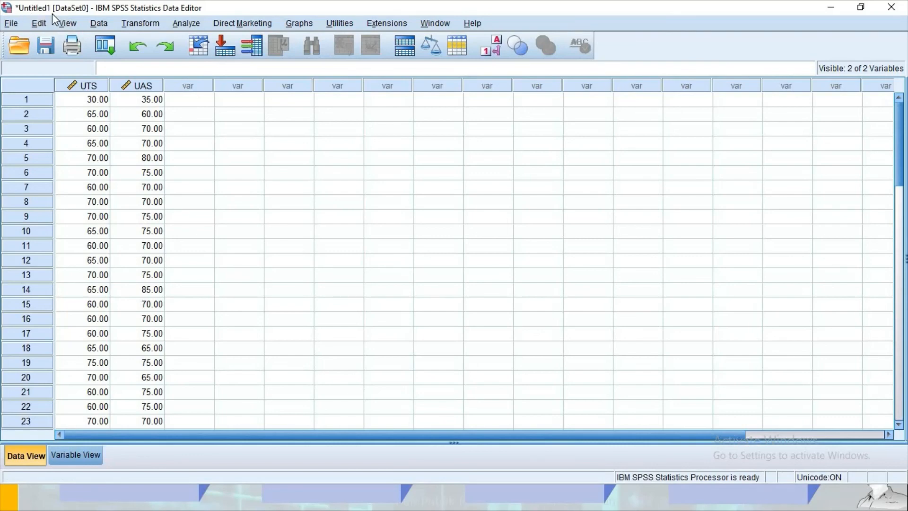
pyautogui.click(44, 51)
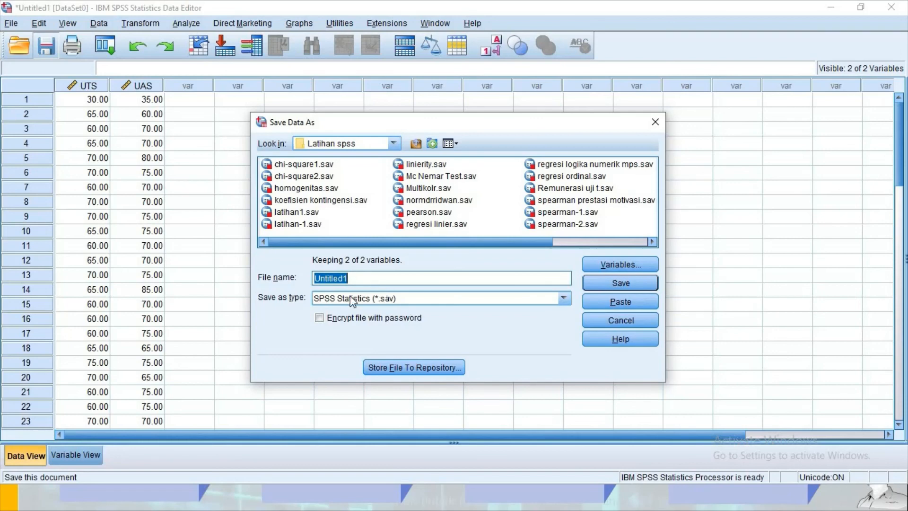
pyautogui.click(314, 213)
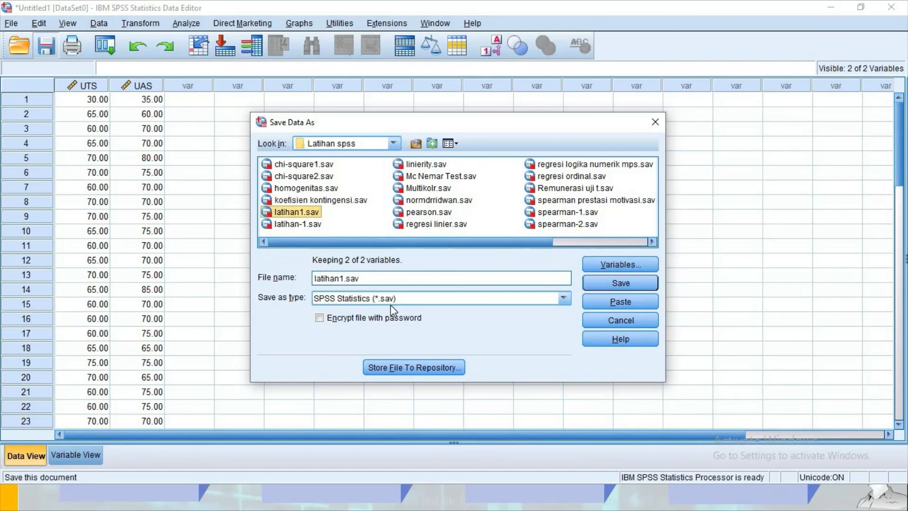
pyautogui.click(616, 283)
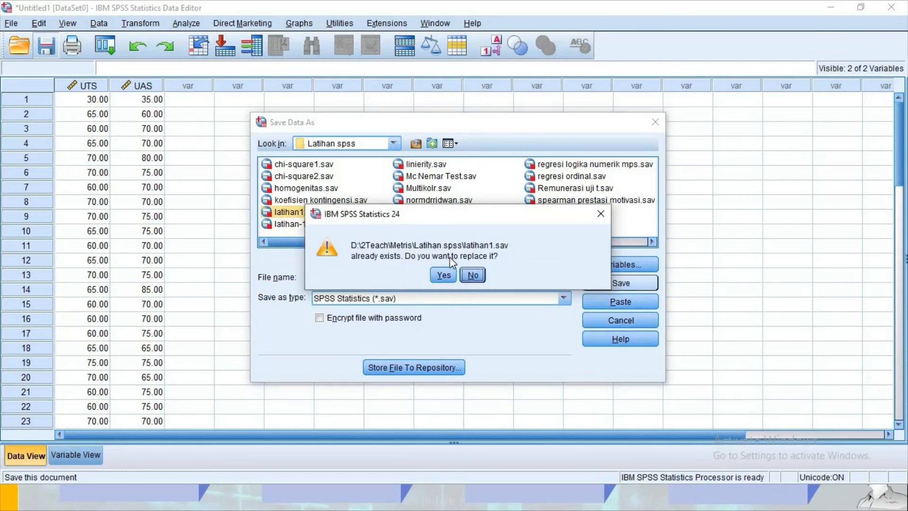
pyautogui.click(443, 275)
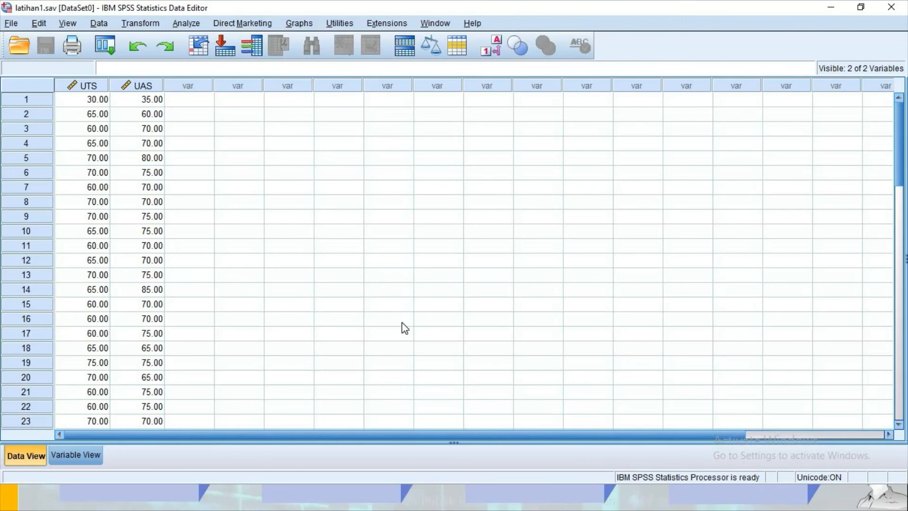
# Switch to the running PowerPoint slide show with the course module overview and its SPSS topic.
pyautogui.press('super')
pyautogui.moveTo(443, 505)
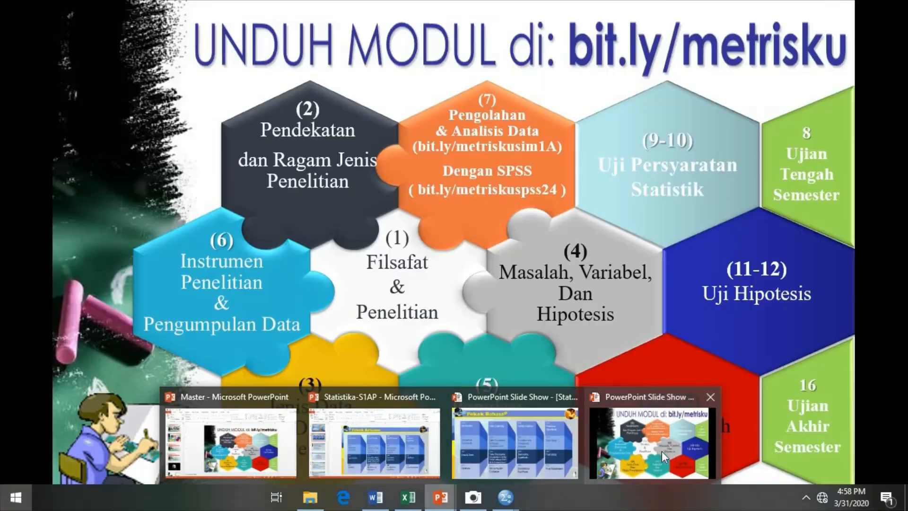
pyautogui.click(662, 450)
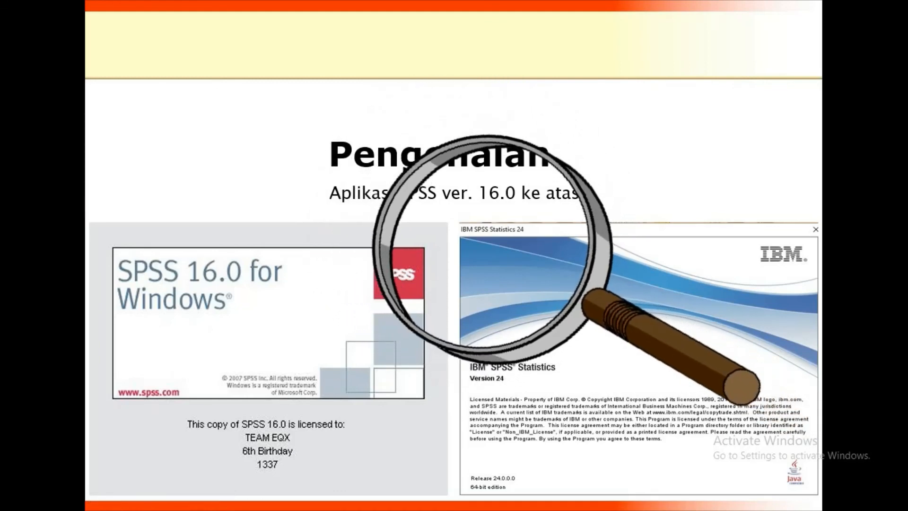
# Advance through the SPSS introduction slides, from opening the program and preparing variables to the Type, Width and Decimals explanations.
pyautogui.click(148, 140)
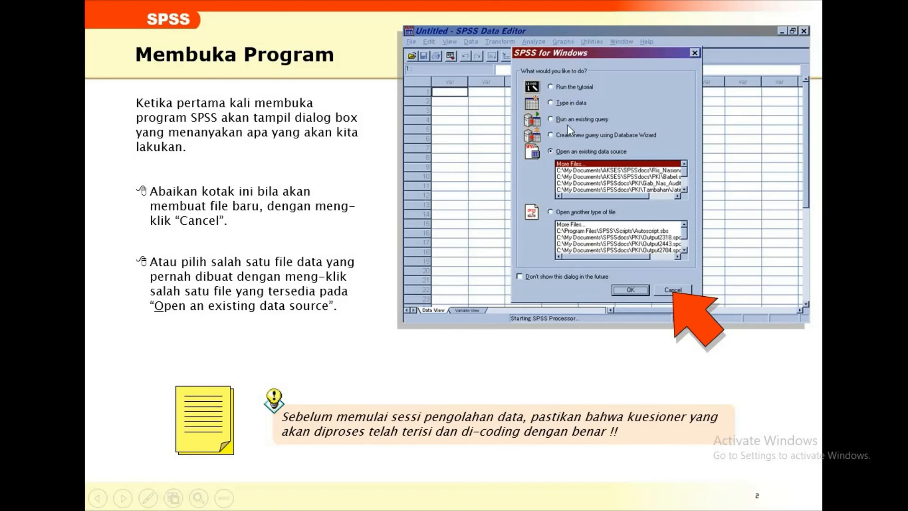
pyautogui.click(342, 263)
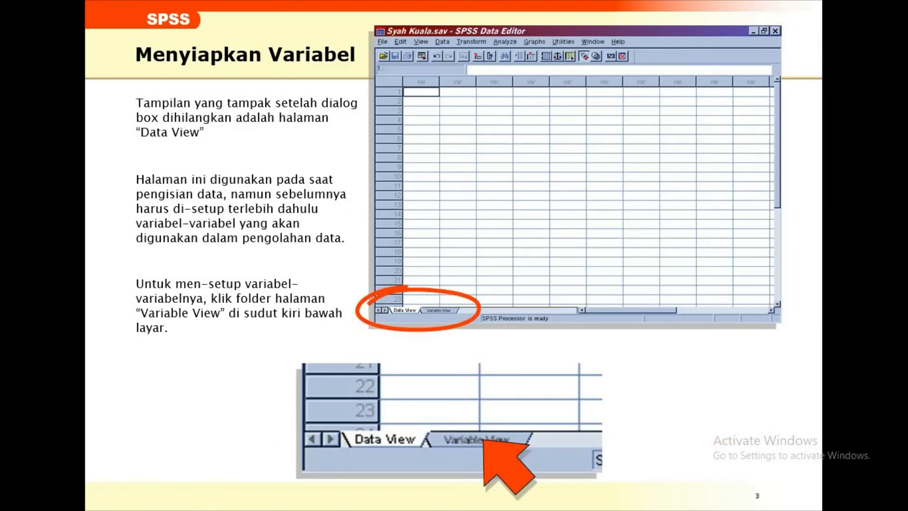
pyautogui.press('Right')
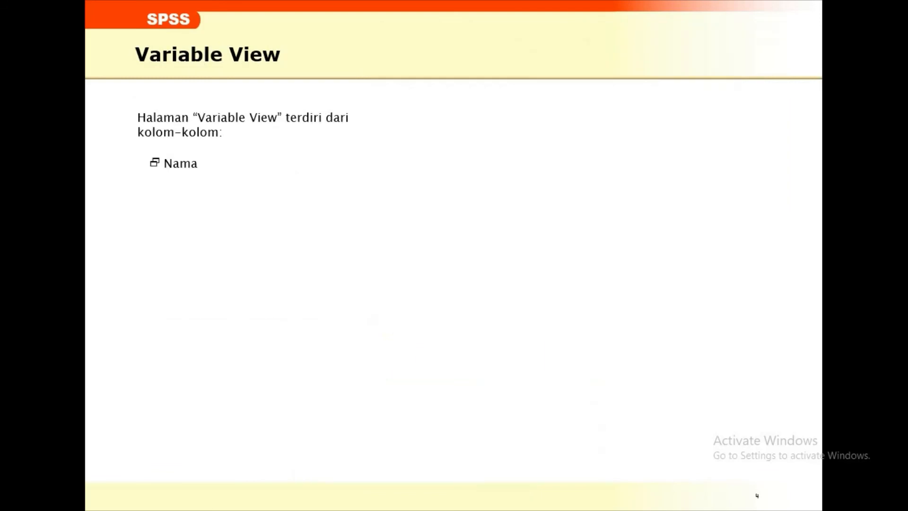
pyautogui.press('Right')
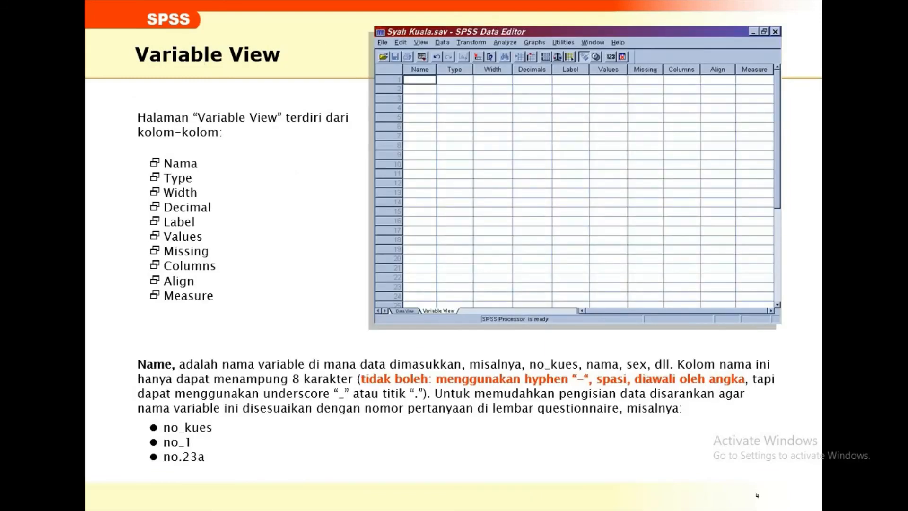
pyautogui.press('Right')
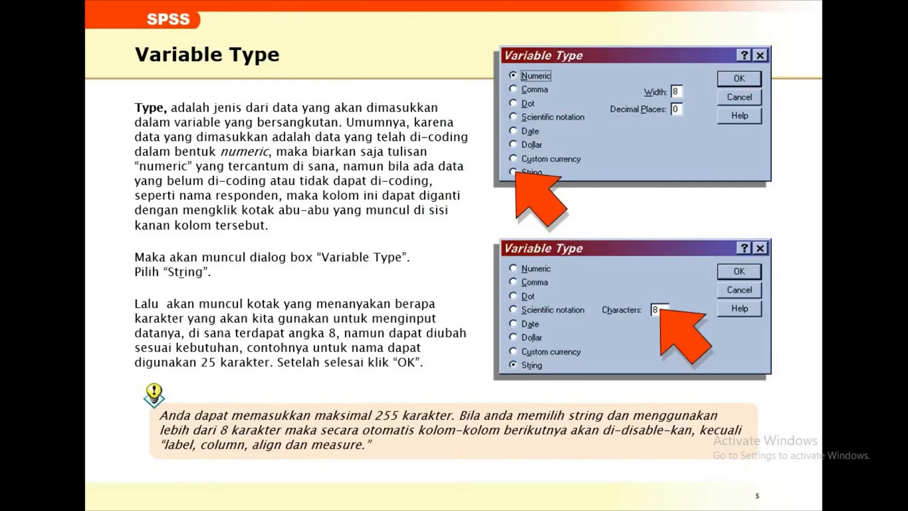
pyautogui.press('Right')
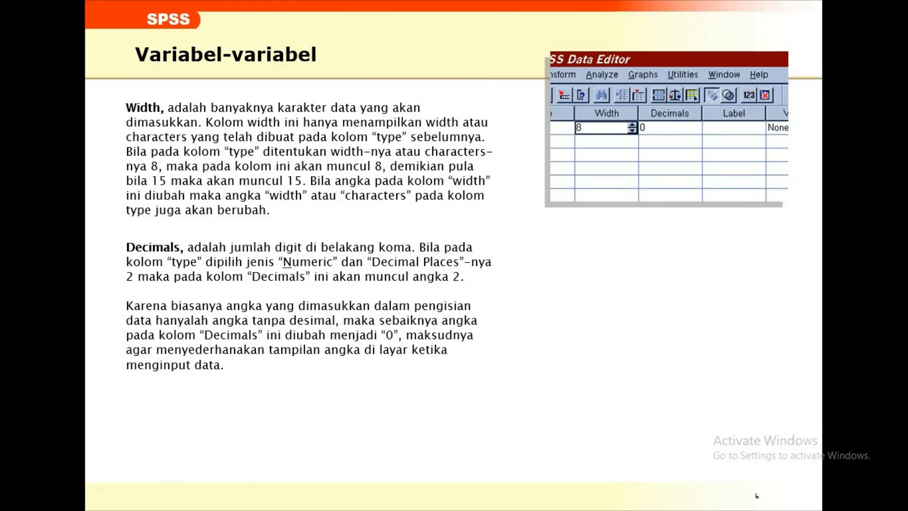